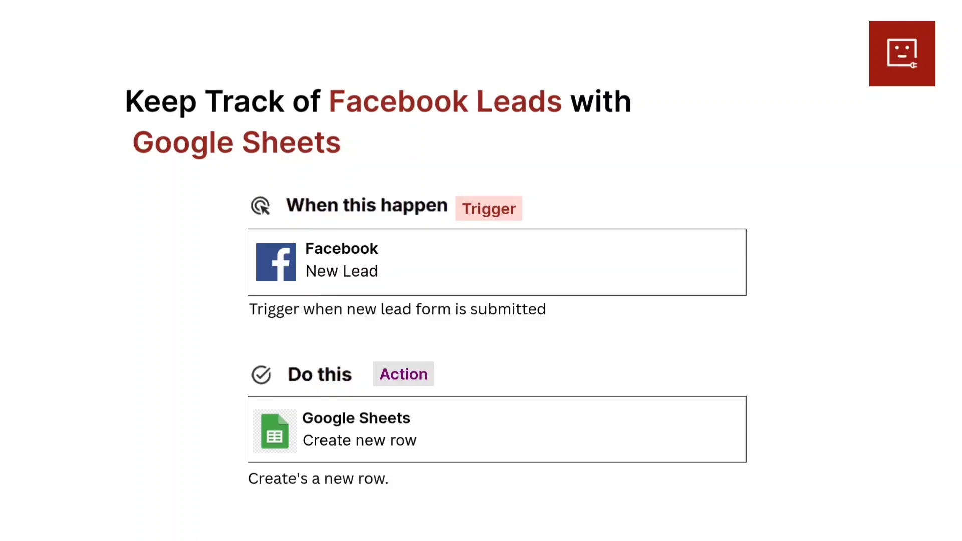
Step: Search Google for viasocket, open its official website and enter the automation workspace
type("viasocket")
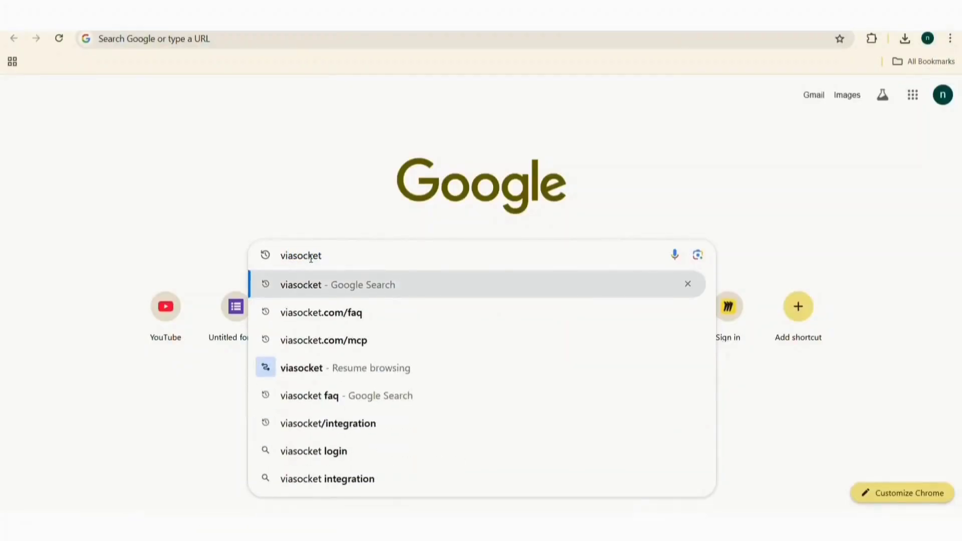
left_click(300, 291)
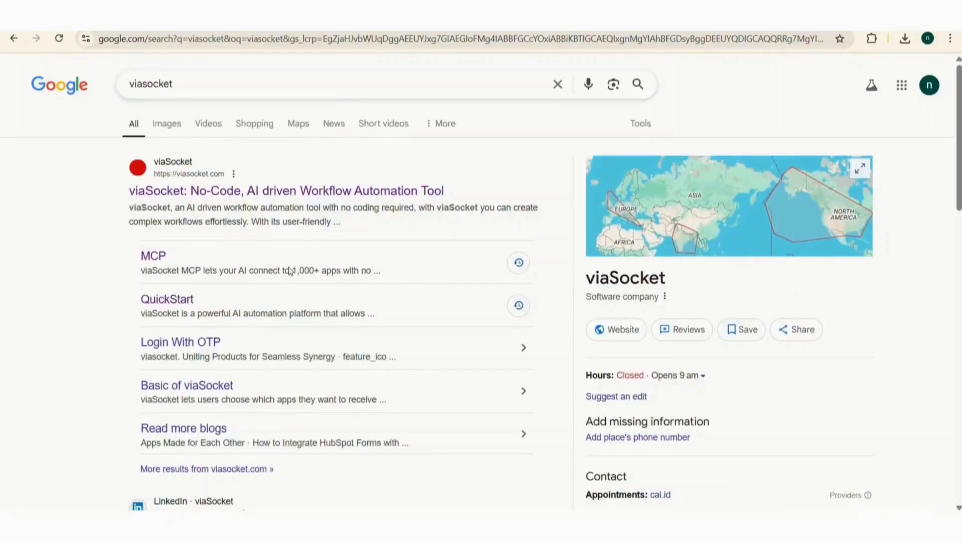
left_click(266, 191)
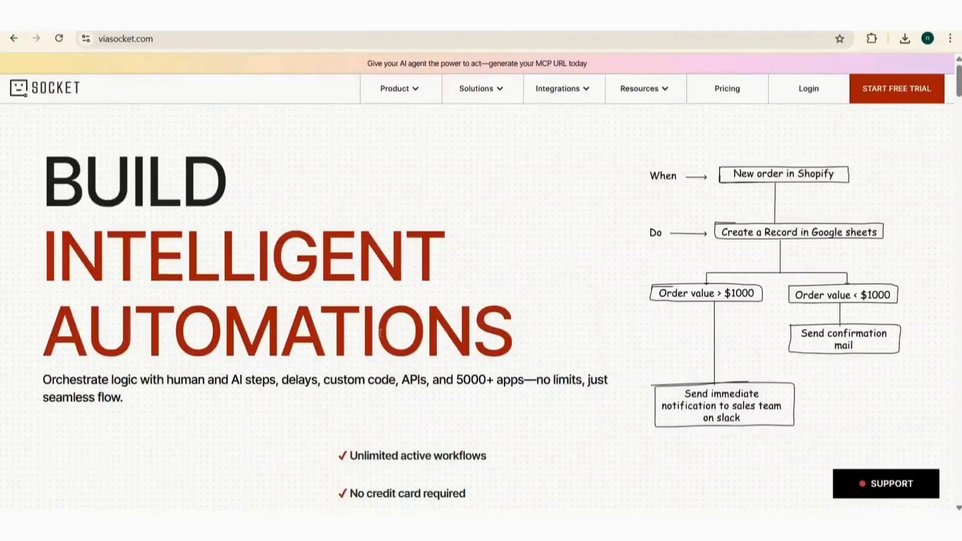
left_click(131, 451)
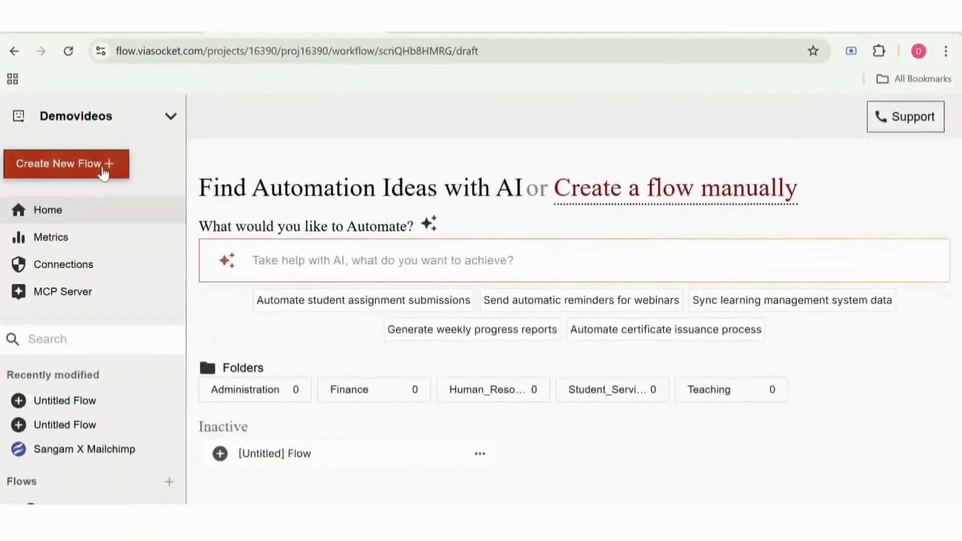
Step: Create a new flow and set its trigger to "A new lead form is submitted" from Facebook Ad Leads
left_click(103, 171)
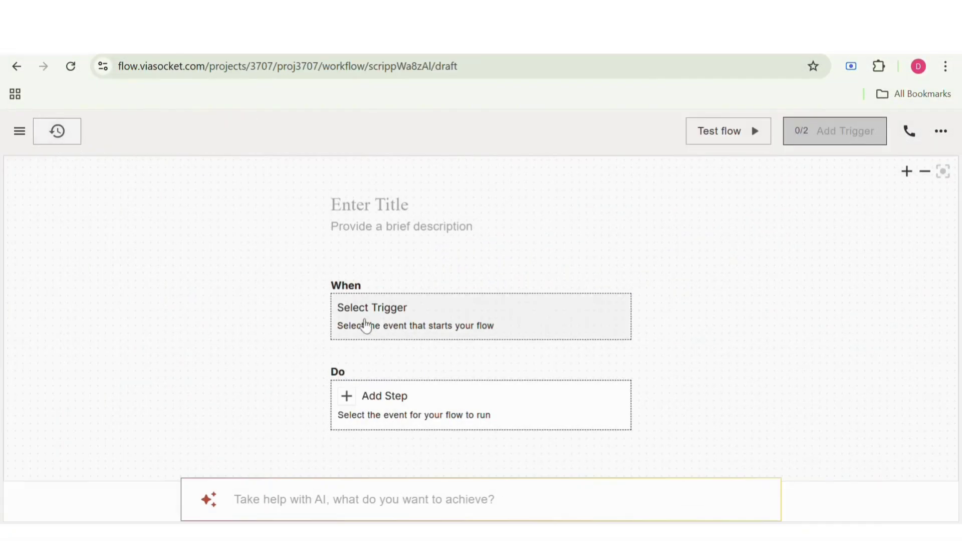
left_click(366, 326)
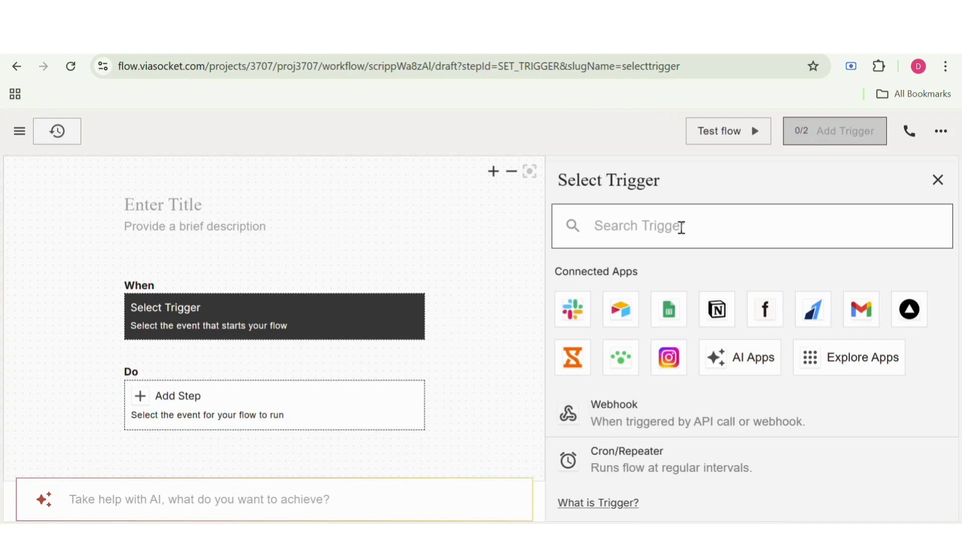
type("face")
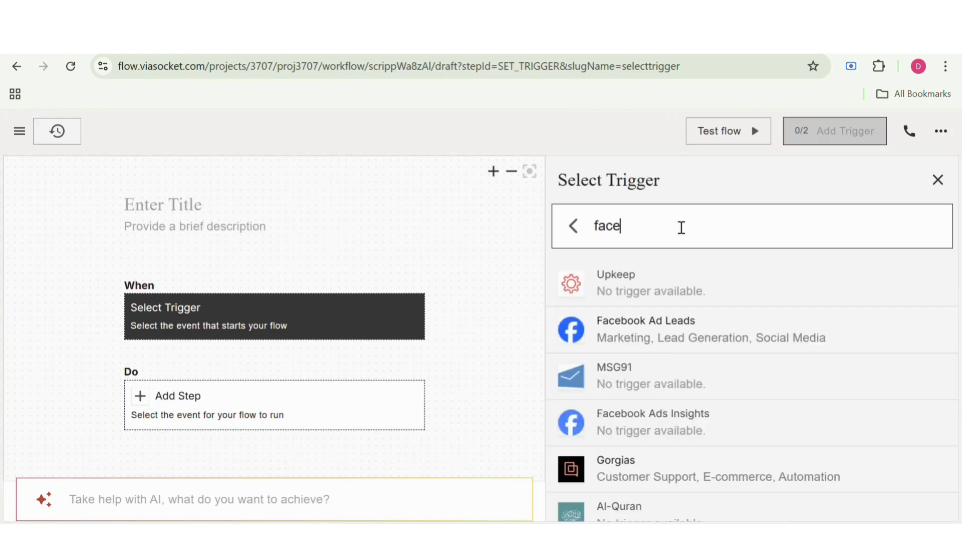
type("bbo")
key("BackSpace")
key("BackSpace")
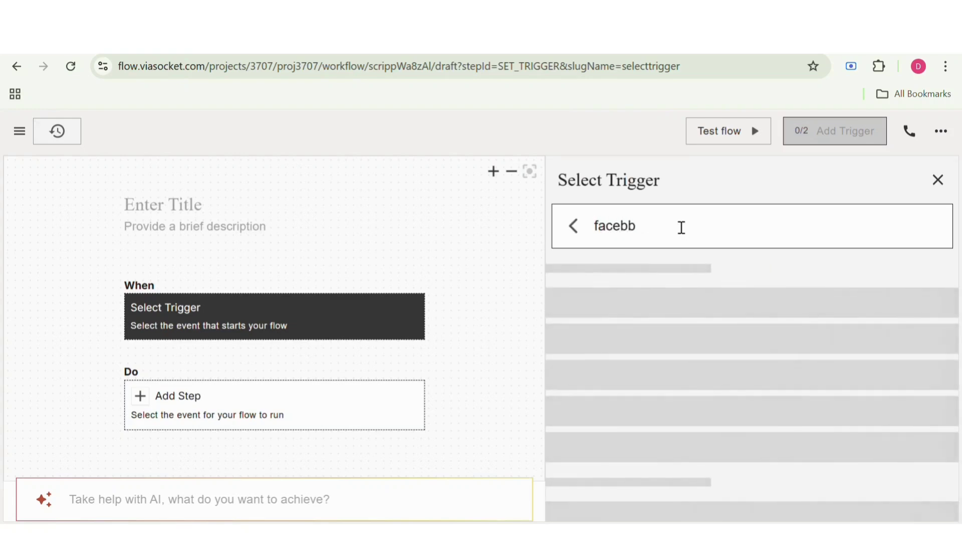
type("ook")
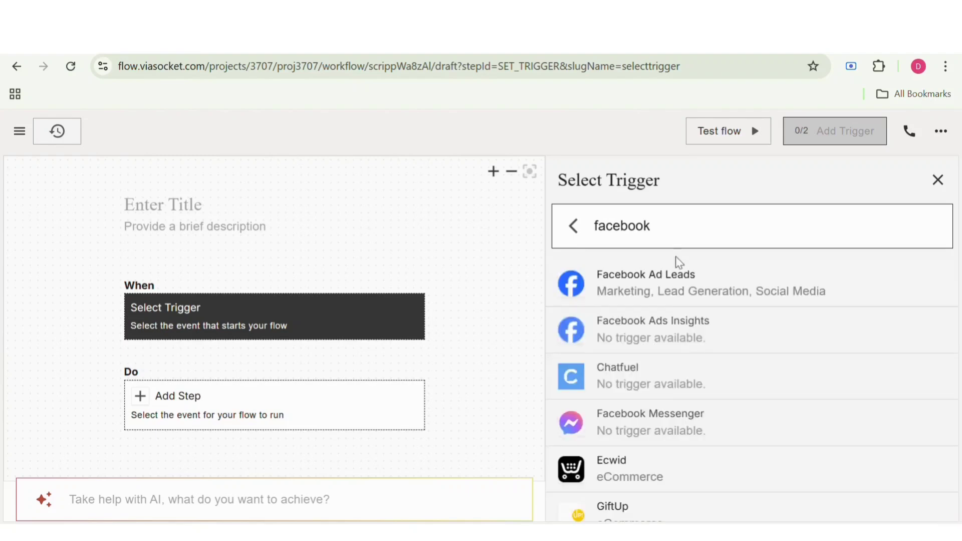
left_click(676, 290)
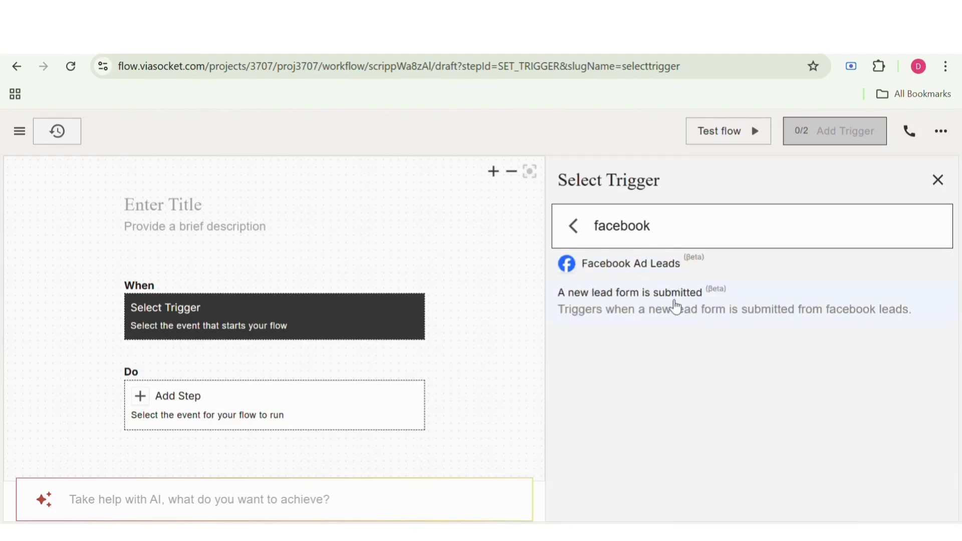
left_click(677, 306)
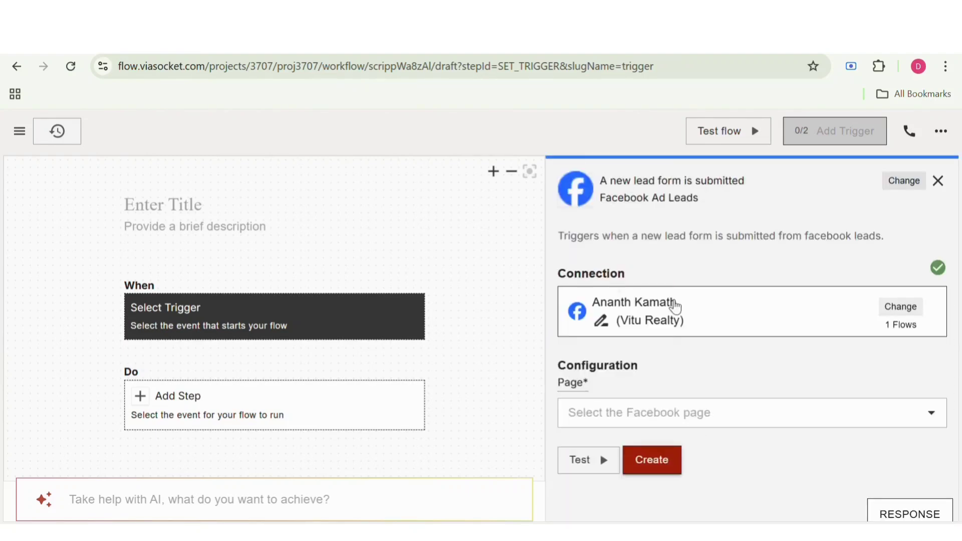
left_click(650, 316)
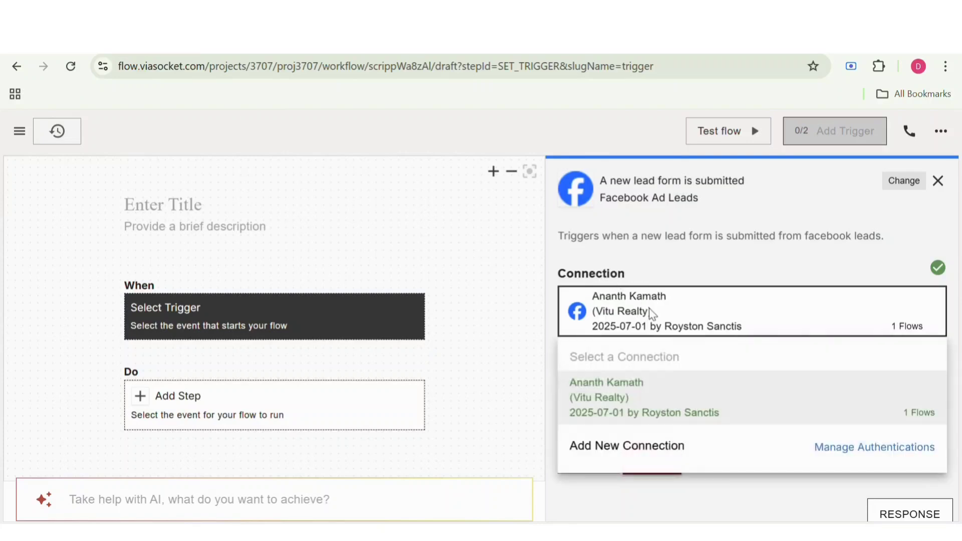
left_click(624, 463)
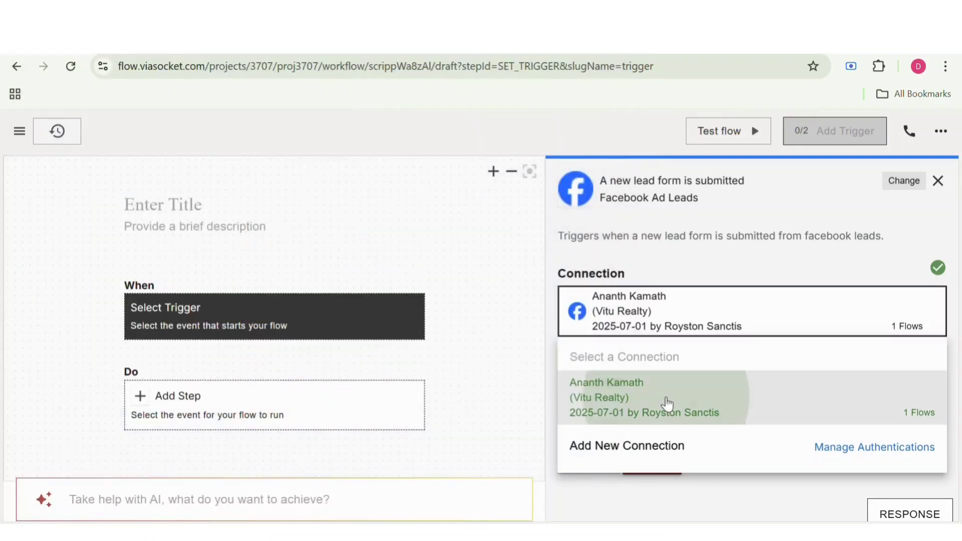
left_click(666, 401)
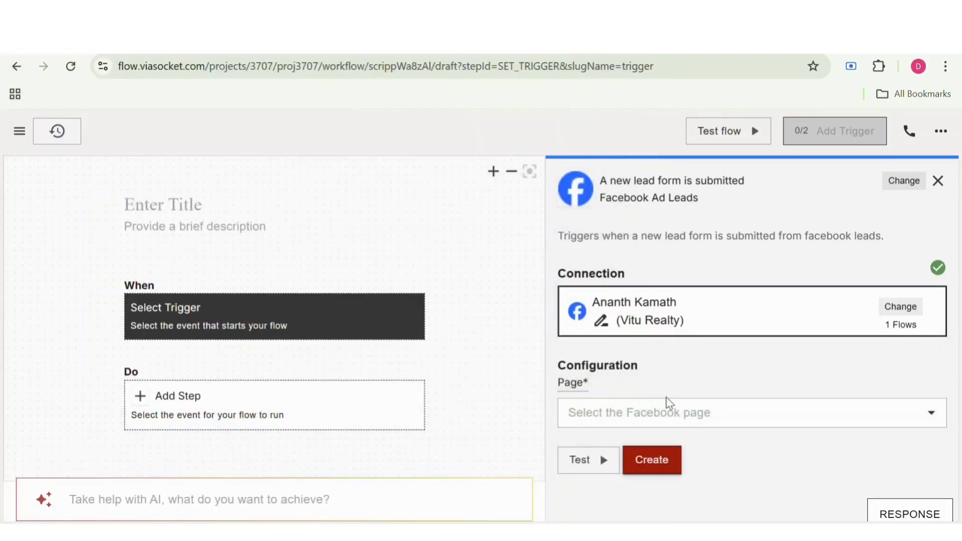
Step: Set the trigger's page to VITU Realty and its lead form to "Vitu Realty - Lead Form - MM - August-copy-copy"
left_click(667, 405)
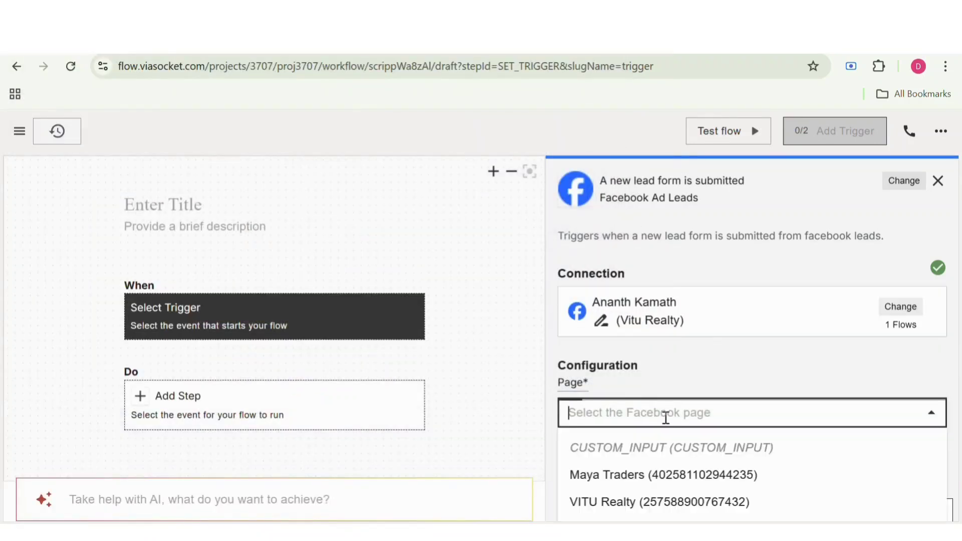
left_click(666, 502)
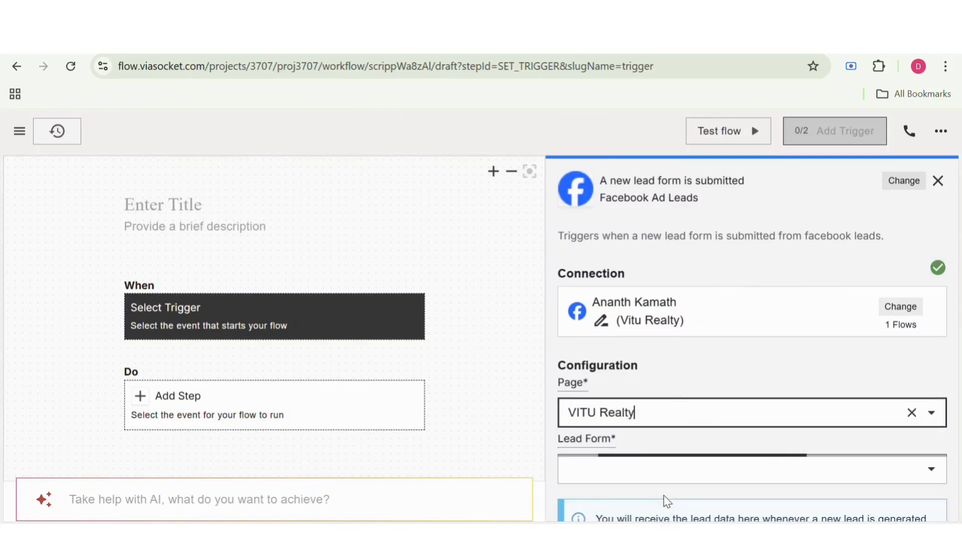
scroll(688, 393, "down", 3)
left_click(678, 306)
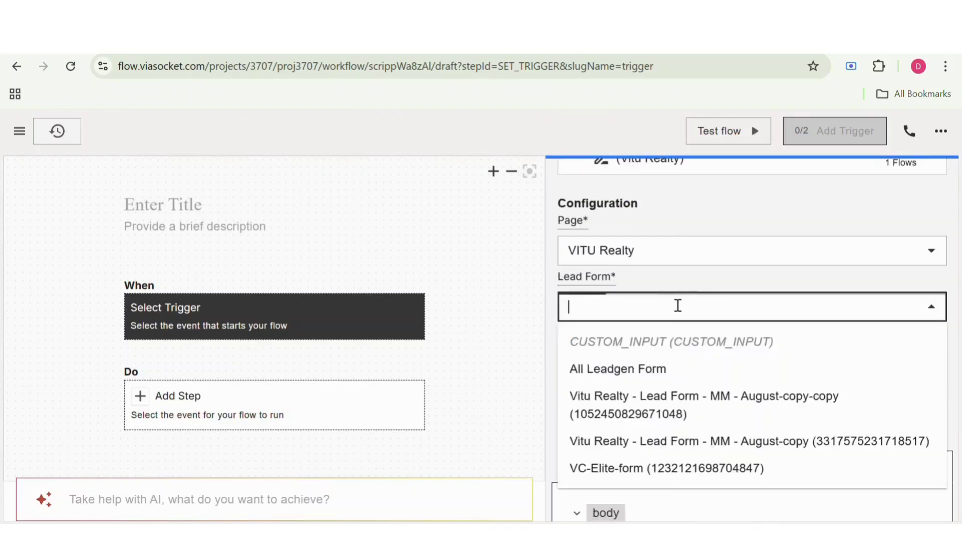
scroll(660, 416, "down", 1)
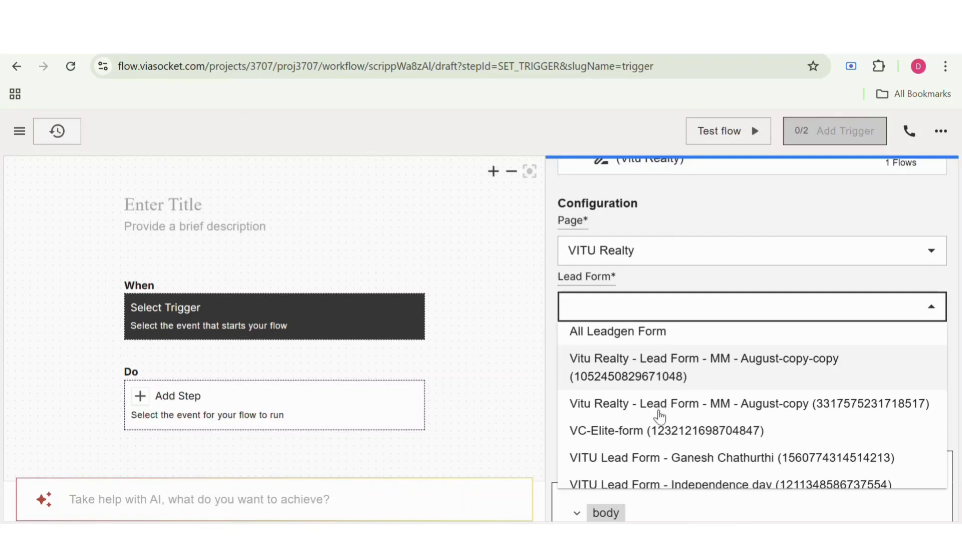
left_click(672, 369)
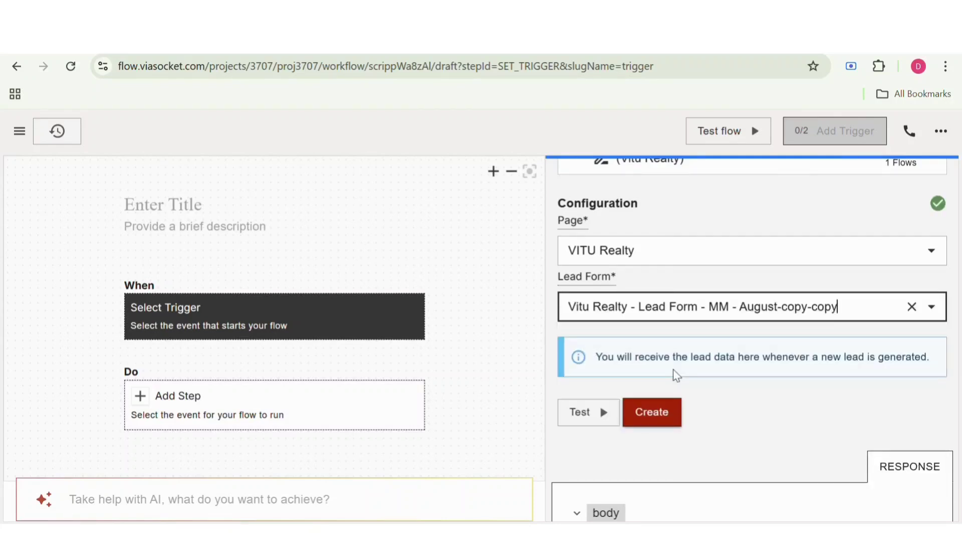
Step: Test the Facebook trigger, checking the fields of its sample lead response, and create it
scroll(673, 368, "down", 1)
left_click(592, 377)
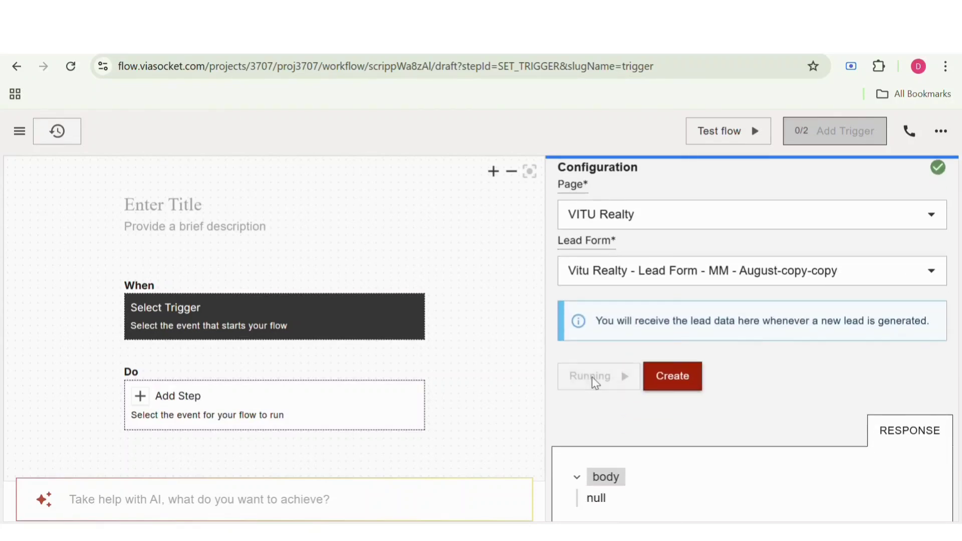
scroll(591, 377, "down", 1)
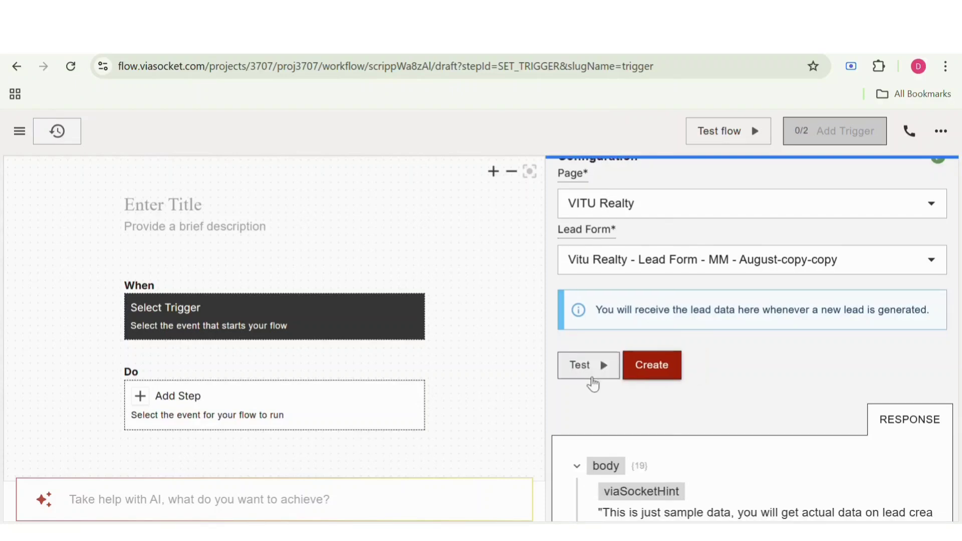
scroll(591, 377, "down", 3)
scroll(593, 384, "down", 3)
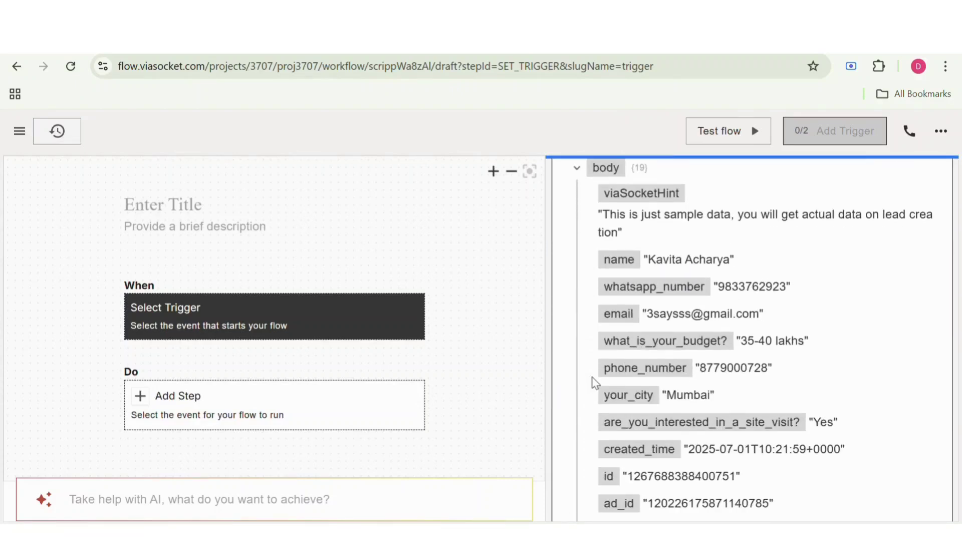
scroll(595, 384, "down", 1)
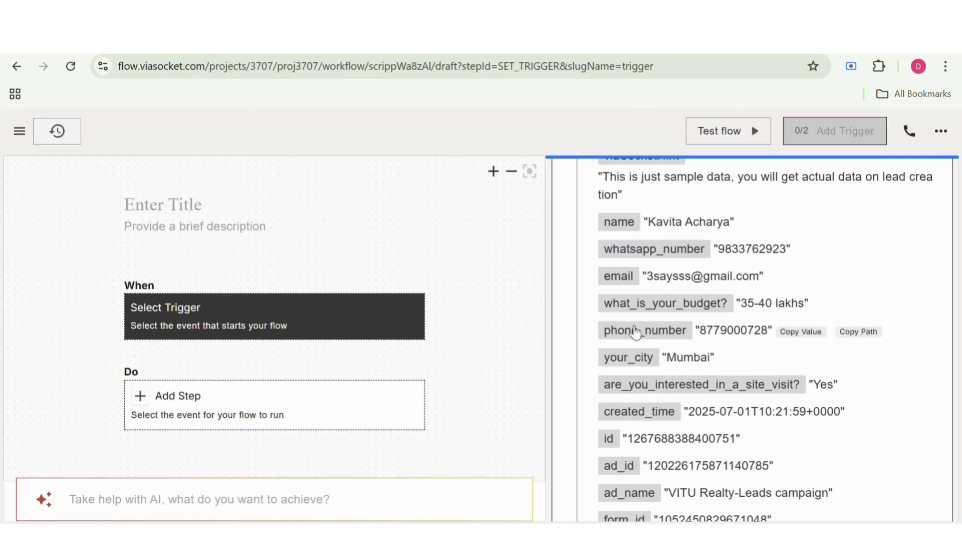
mouse_move(641, 220)
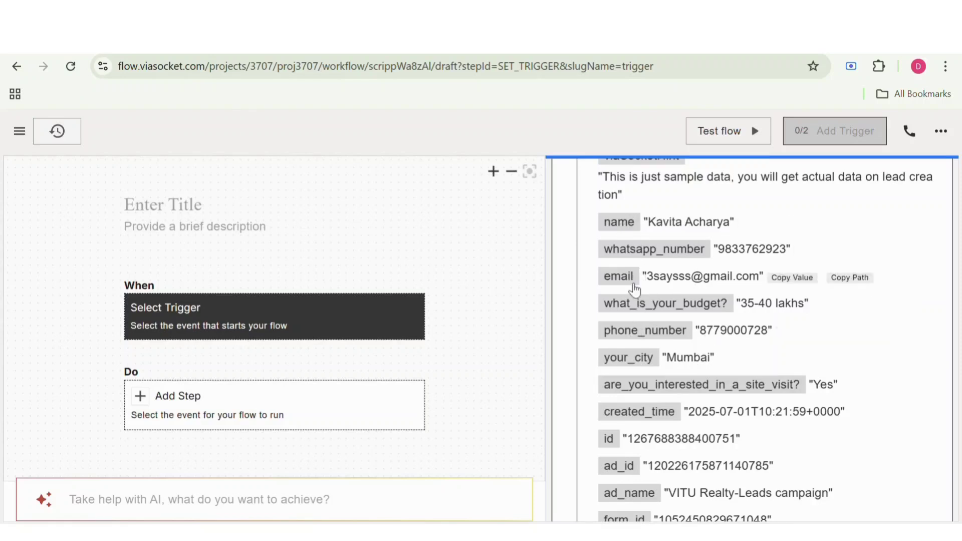
scroll(631, 344, "down", 5)
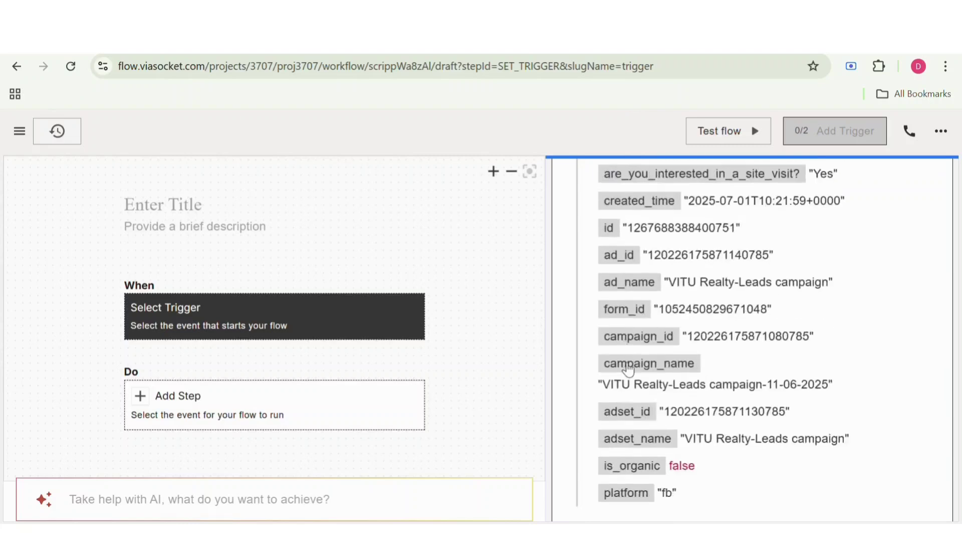
scroll(629, 370, "up", 10)
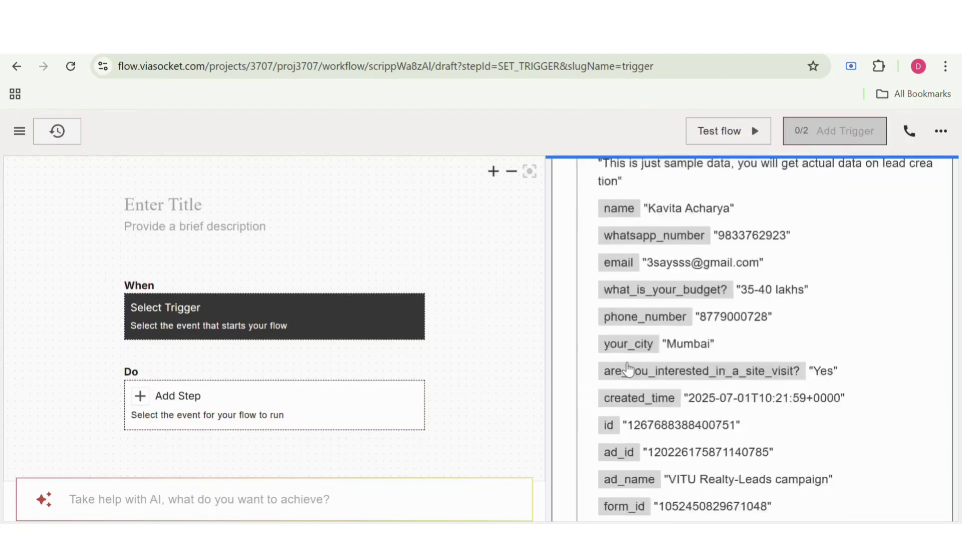
left_click(664, 352)
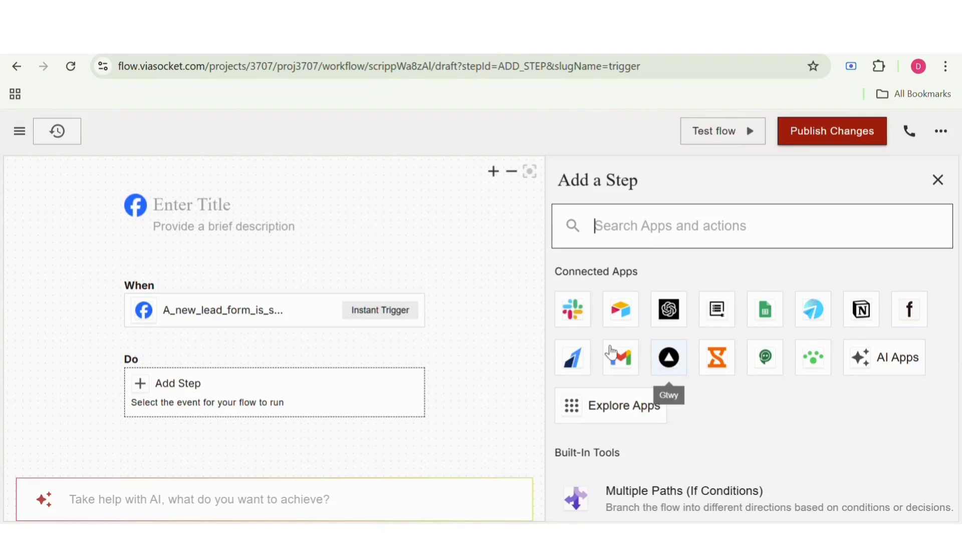
Step: Add the Google Sheets action "Add New Row" as the flow's first step after the trigger
scroll(478, 351, "down", 3)
scroll(479, 351, "down", 1)
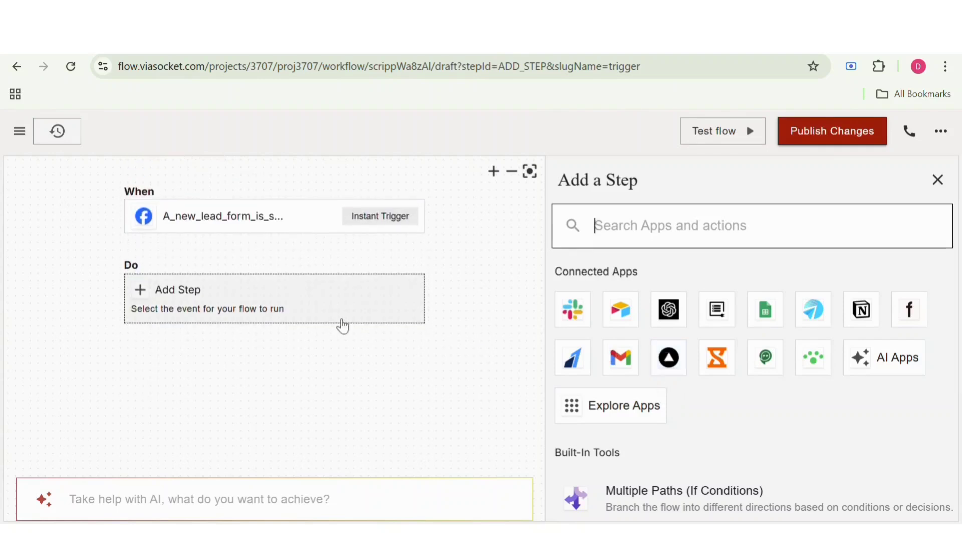
left_click(342, 320)
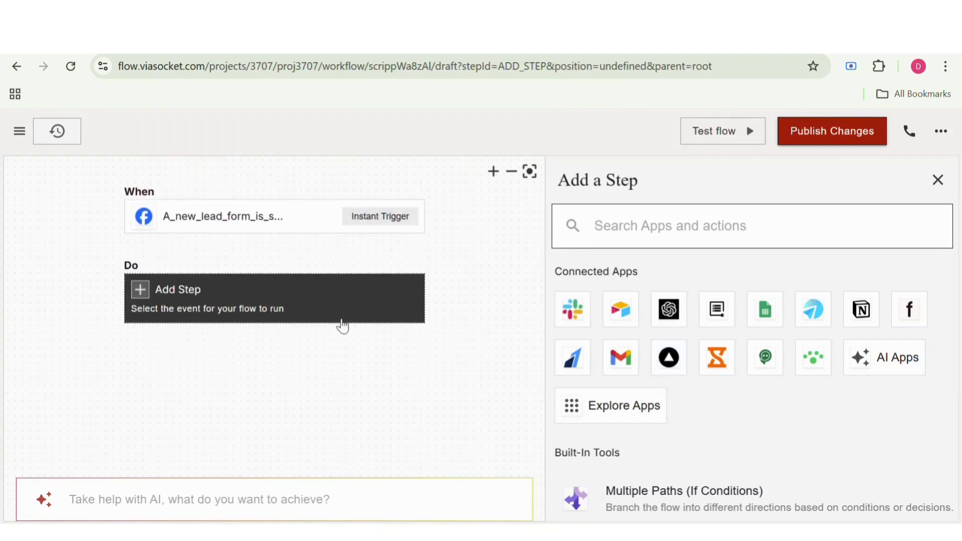
left_click(634, 233)
type("Googl")
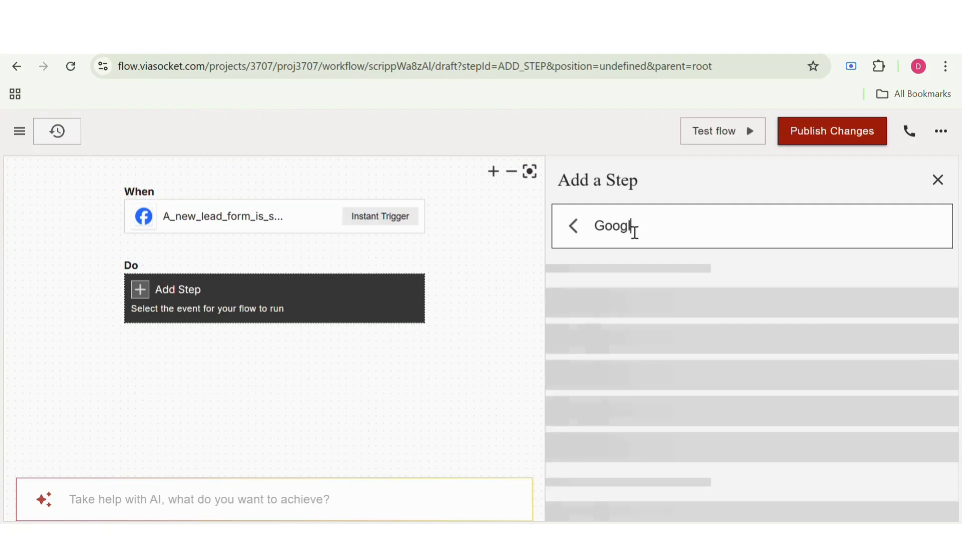
type("e Sheets")
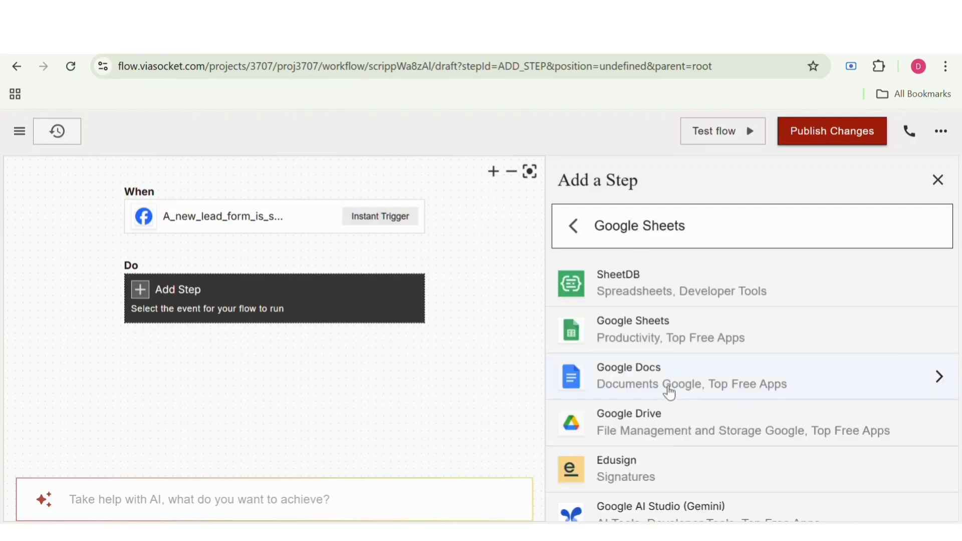
left_click(668, 341)
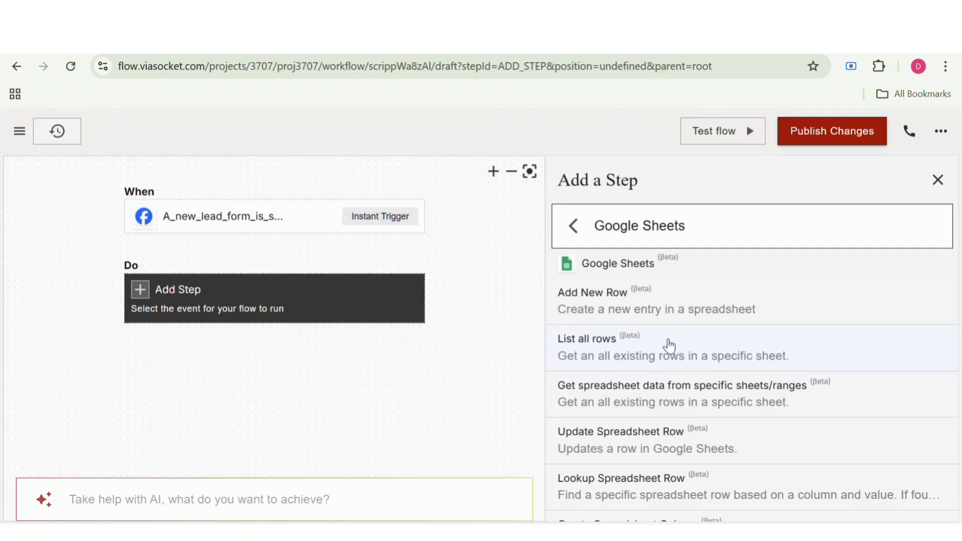
scroll(669, 343, "down", 1)
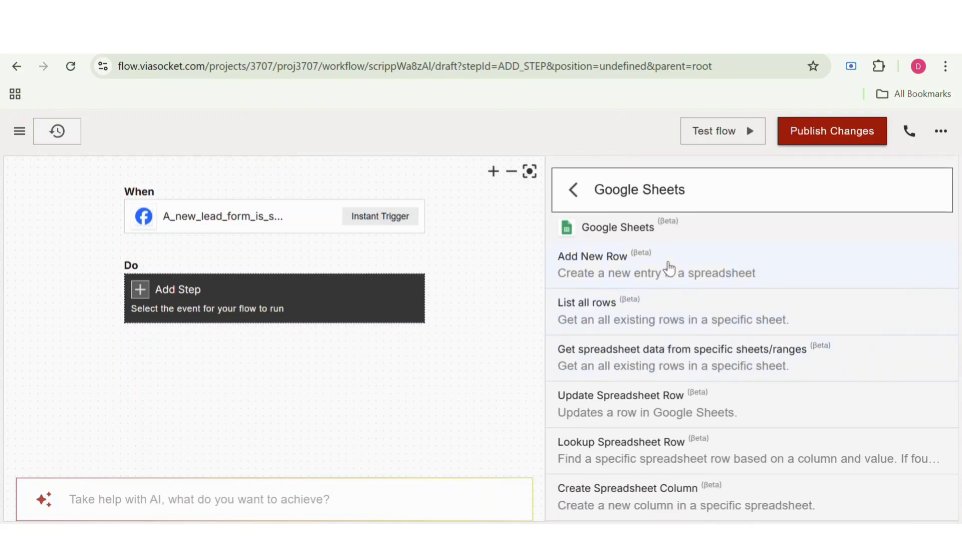
left_click(669, 269)
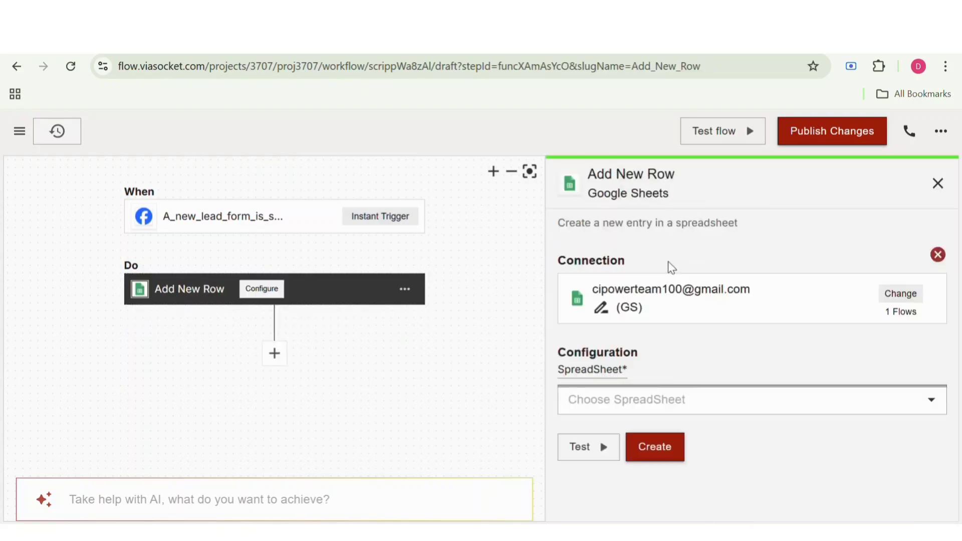
Step: Add a new Google Sheets connection for the Add New Row step, authorizing the walkover.in Google account and titling it "test"
left_click(666, 305)
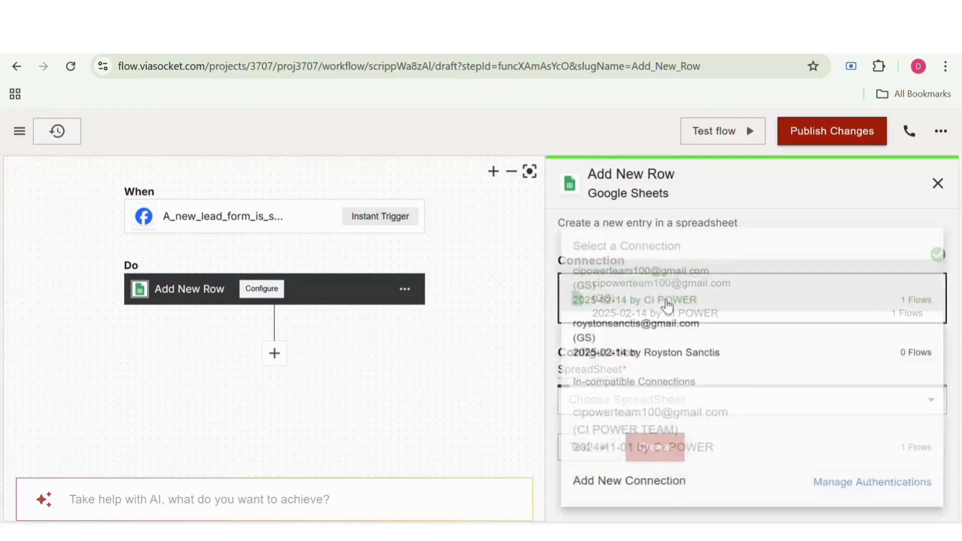
left_click(642, 492)
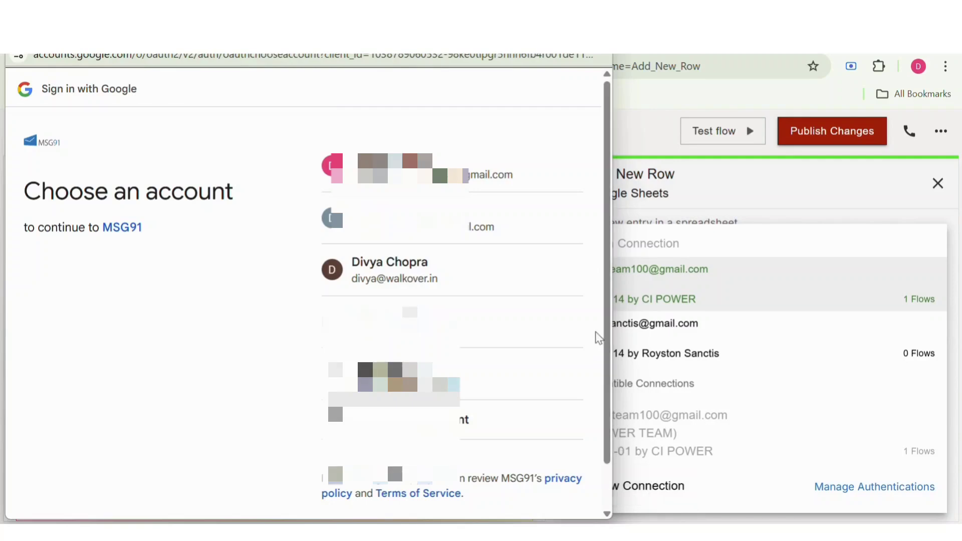
left_click(553, 280)
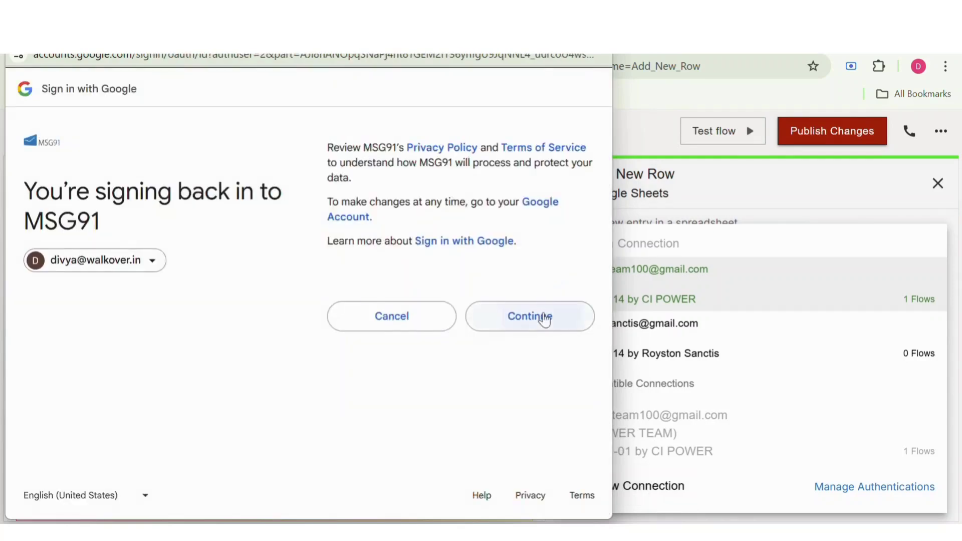
left_click(545, 319)
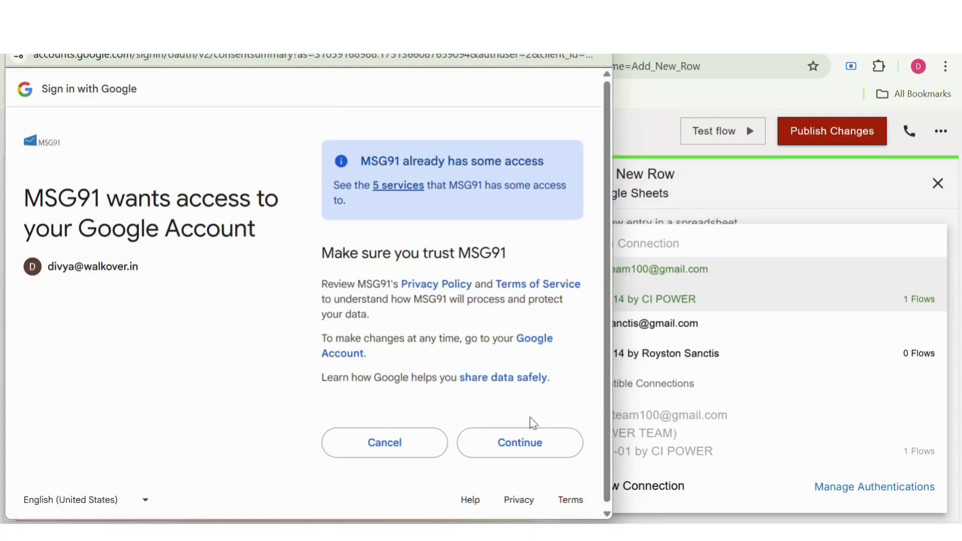
left_click(528, 449)
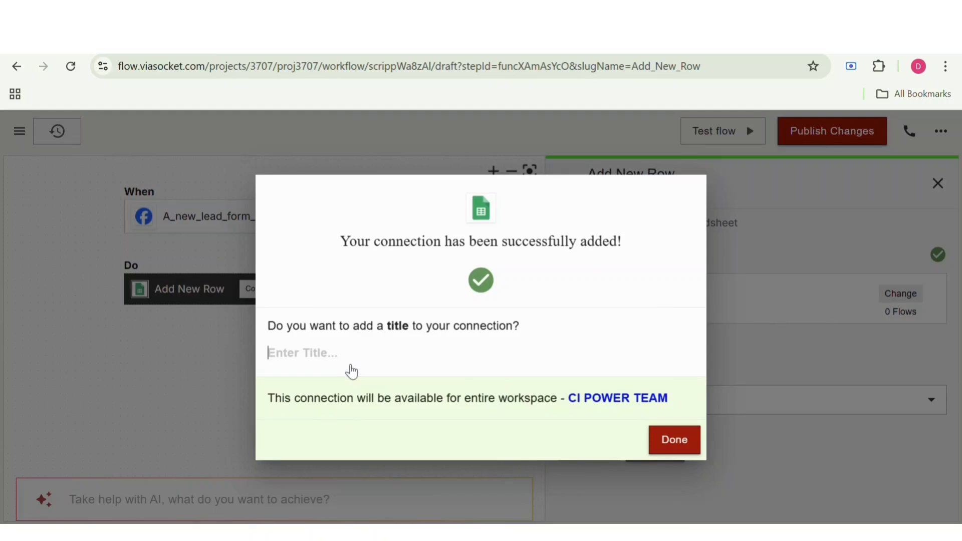
type("test")
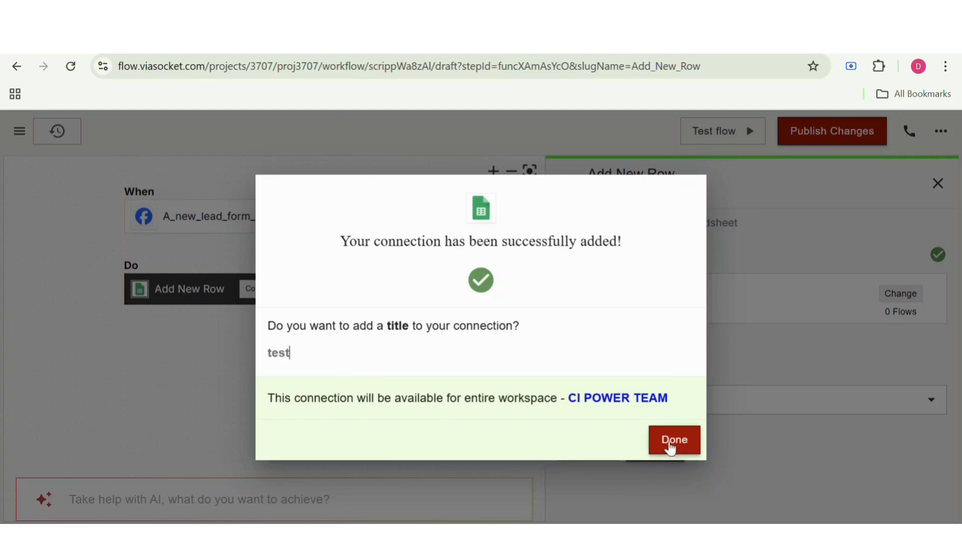
left_click(671, 443)
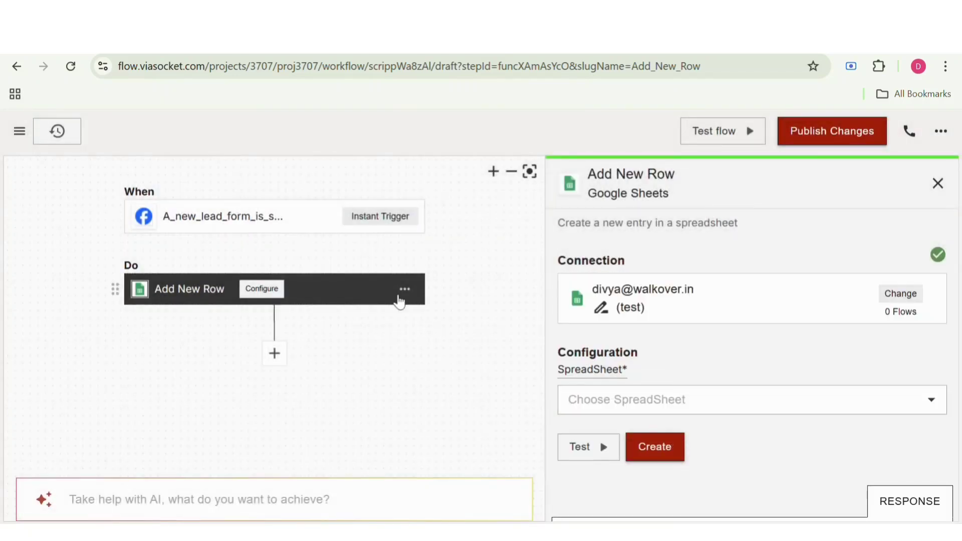
Step: Set the Add New Row step's spreadsheet to "Facebook Leads record" and its sheet to Sheet1
left_click(576, 401)
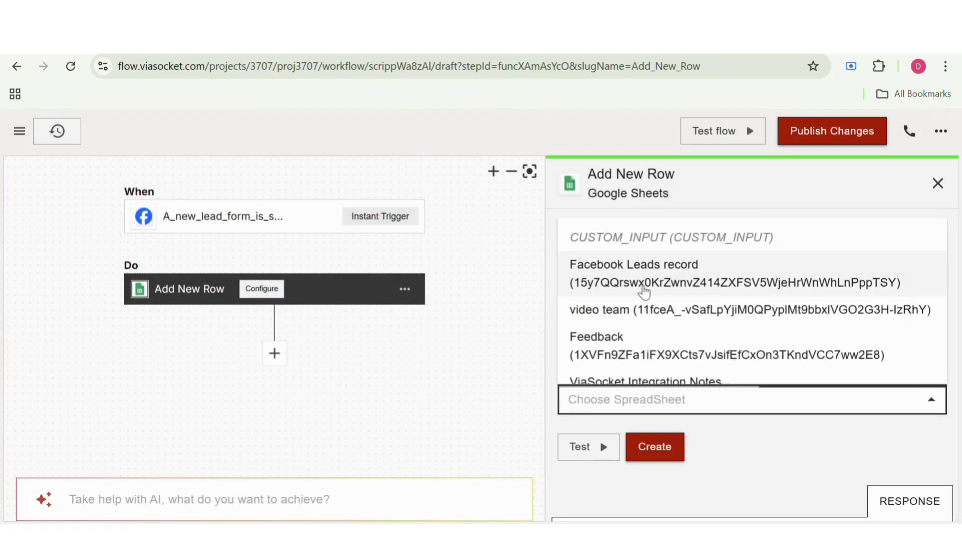
left_click(598, 275)
scroll(653, 281, "down", 1)
scroll(653, 282, "down", 2)
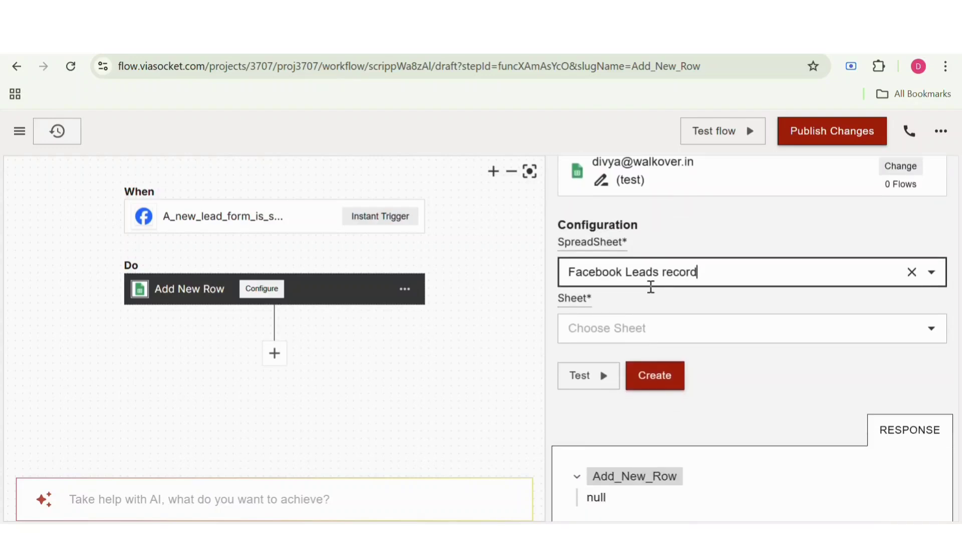
left_click(643, 330)
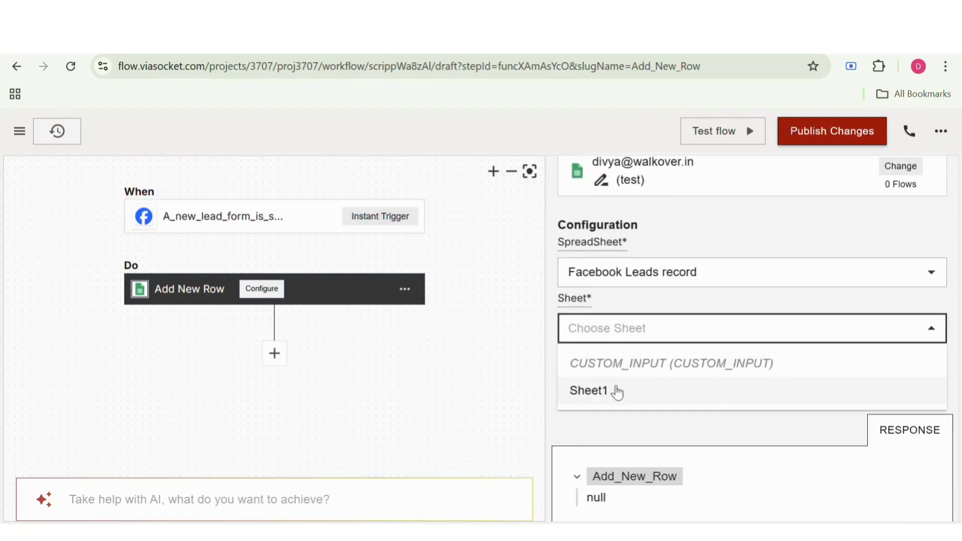
left_click(618, 391)
scroll(621, 393, "down", 1)
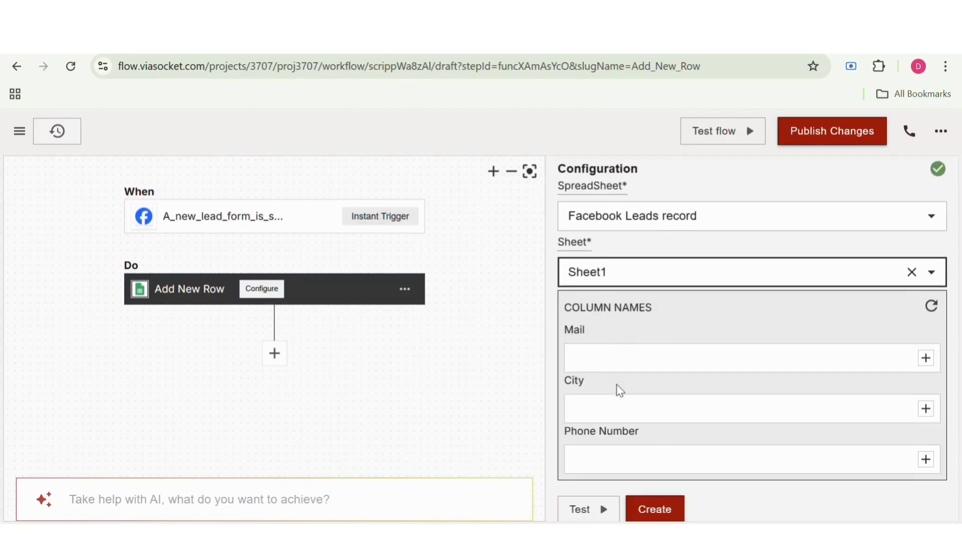
Step: Map the trigger's body.email to the Mail column, body.your_city to City and body.phone_number to Phone Number
left_click(926, 358)
mouse_move(892, 415)
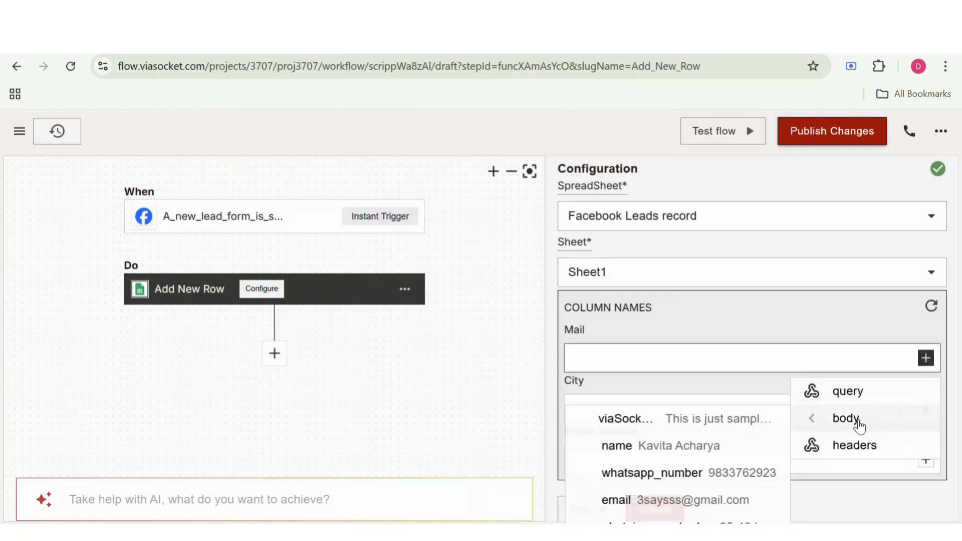
left_click(741, 505)
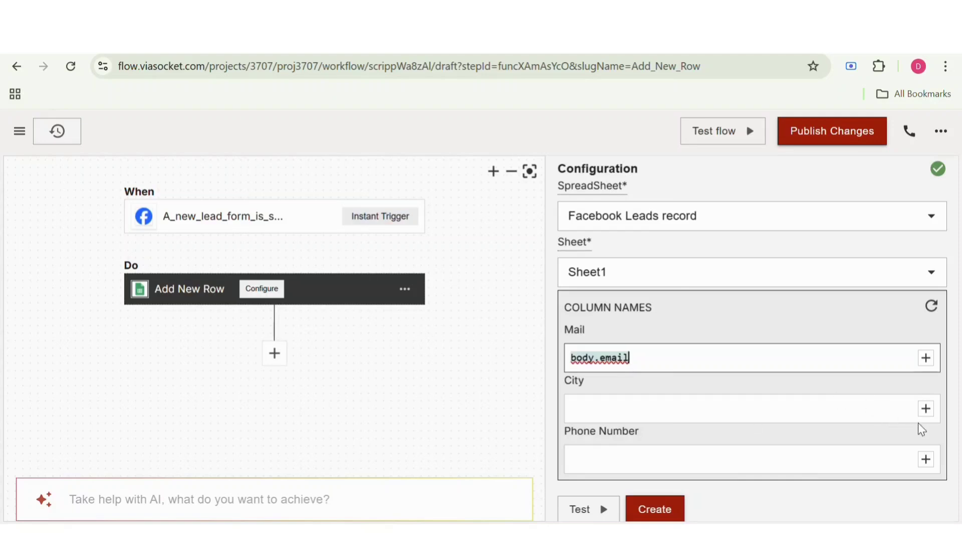
left_click(926, 409)
mouse_move(858, 476)
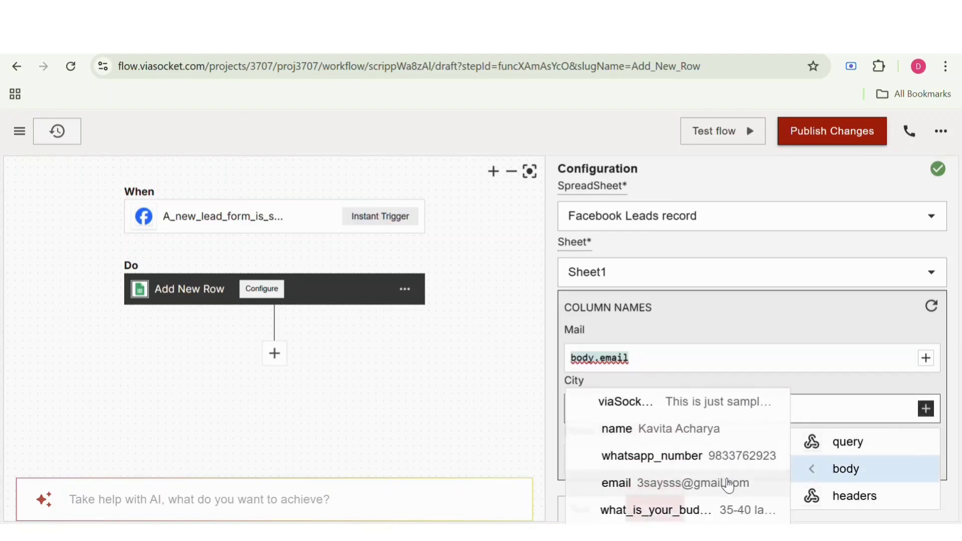
scroll(728, 485, "down", 3)
left_click(728, 483)
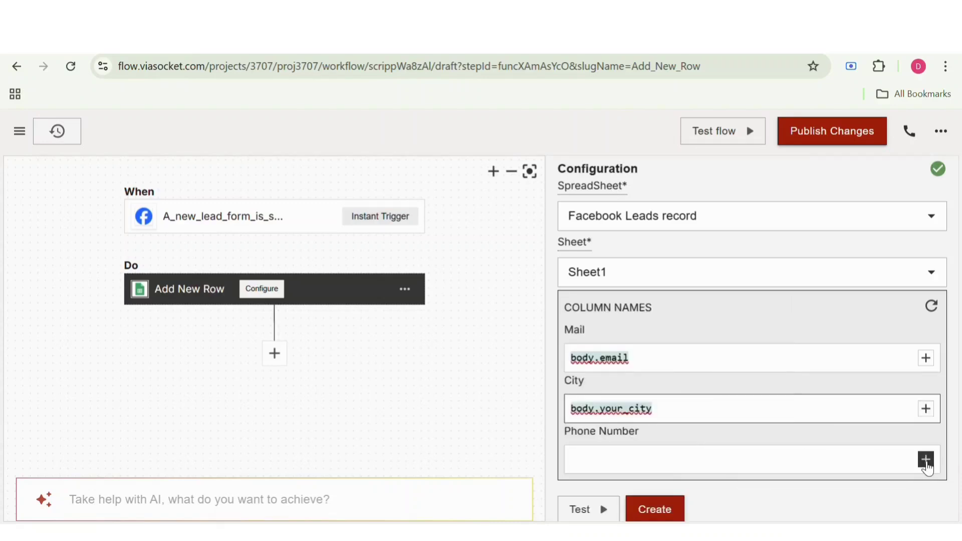
left_click(926, 459)
mouse_move(877, 497)
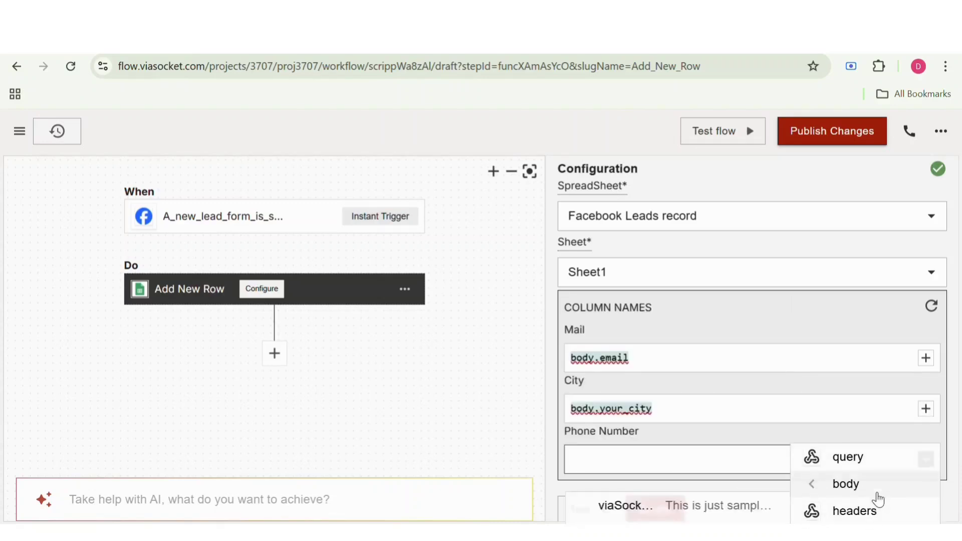
scroll(737, 514, "down", 2)
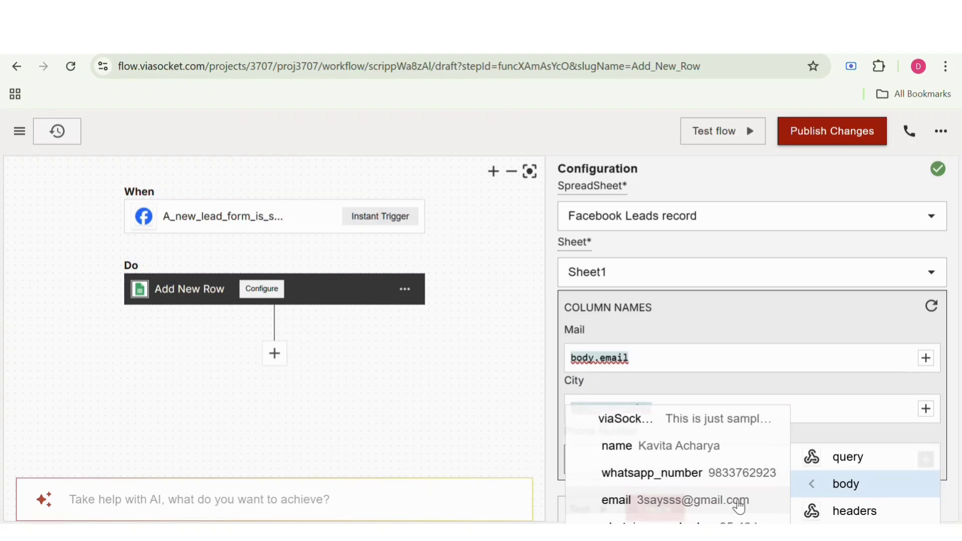
left_click(753, 474)
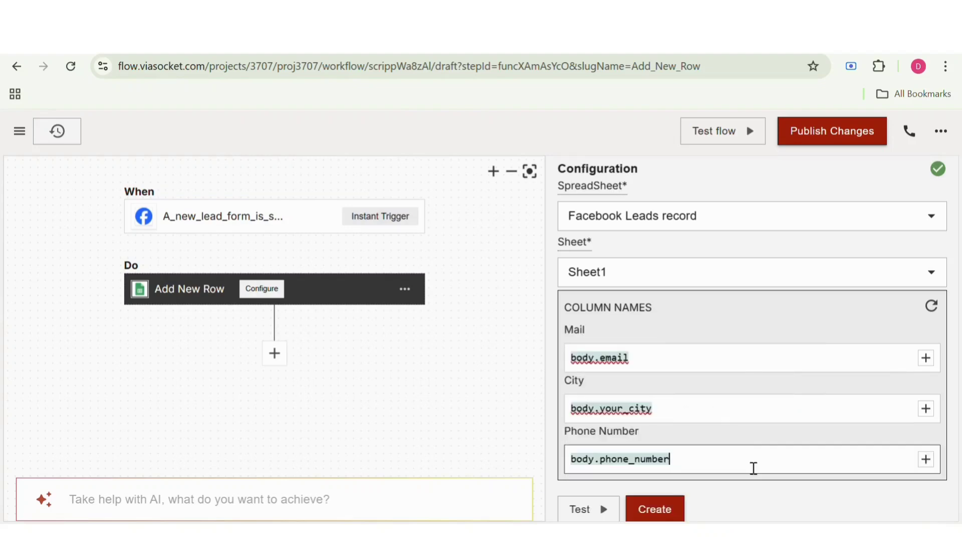
Step: Test the Add New Row step with the sample lead, review its response, and create the step
scroll(727, 441, "down", 3)
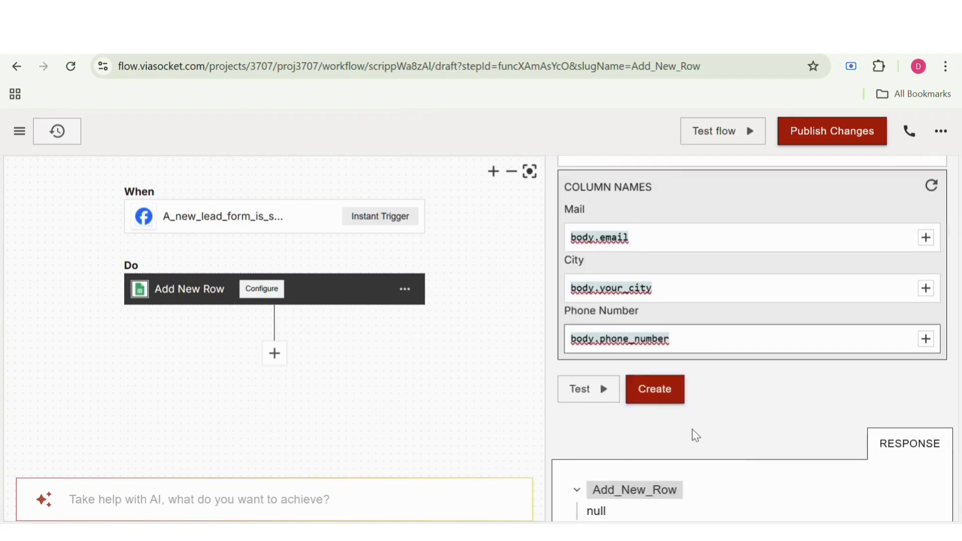
left_click(601, 394)
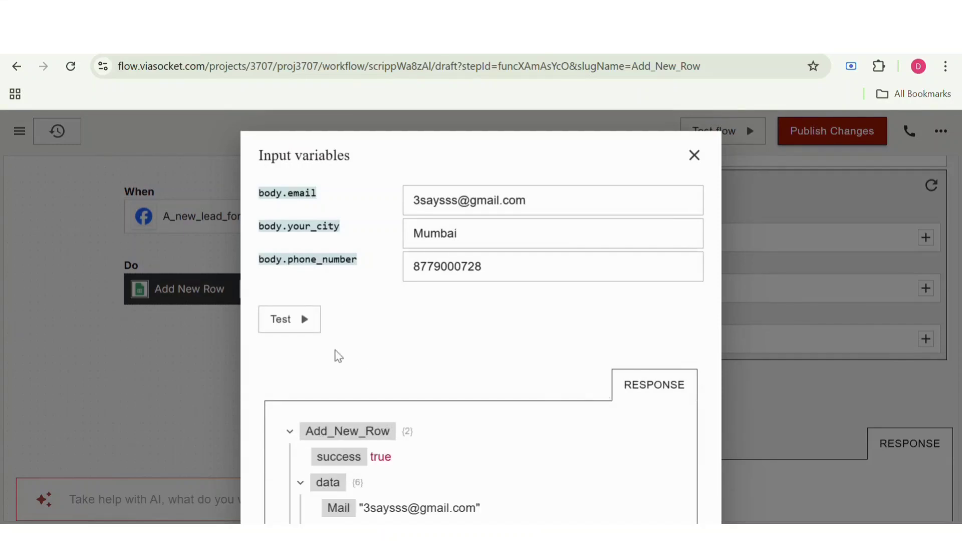
scroll(324, 359, "down", 4)
scroll(323, 359, "up", 5)
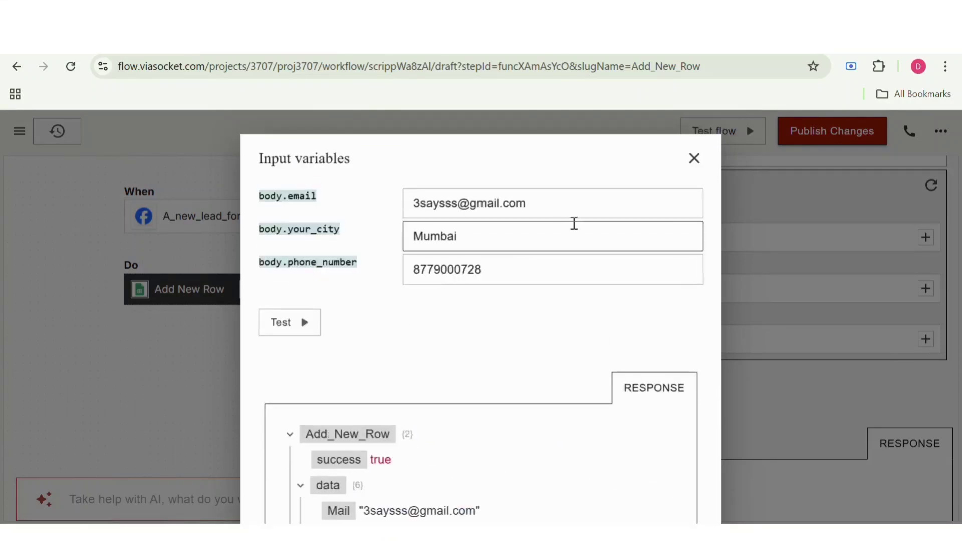
left_click(694, 159)
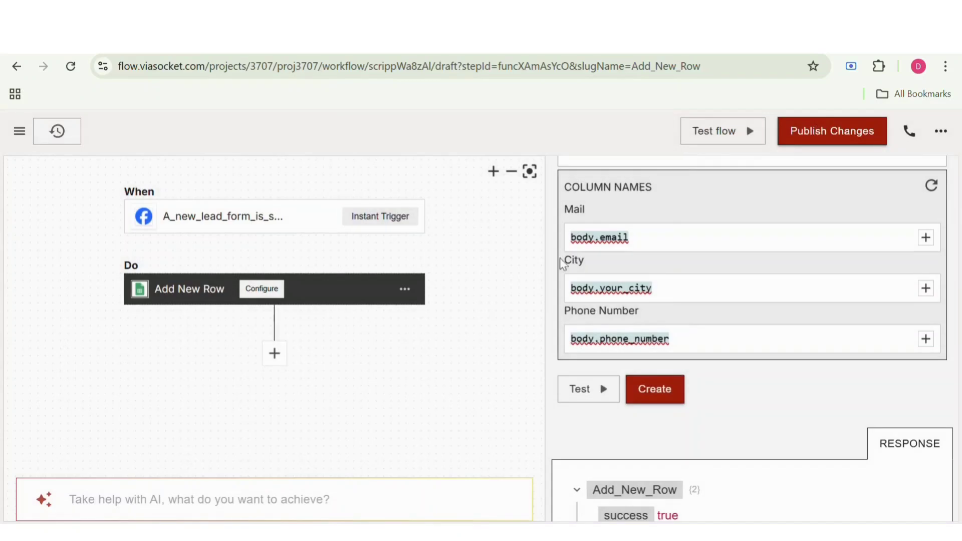
scroll(462, 331, "up", 3)
scroll(462, 331, "down", 3)
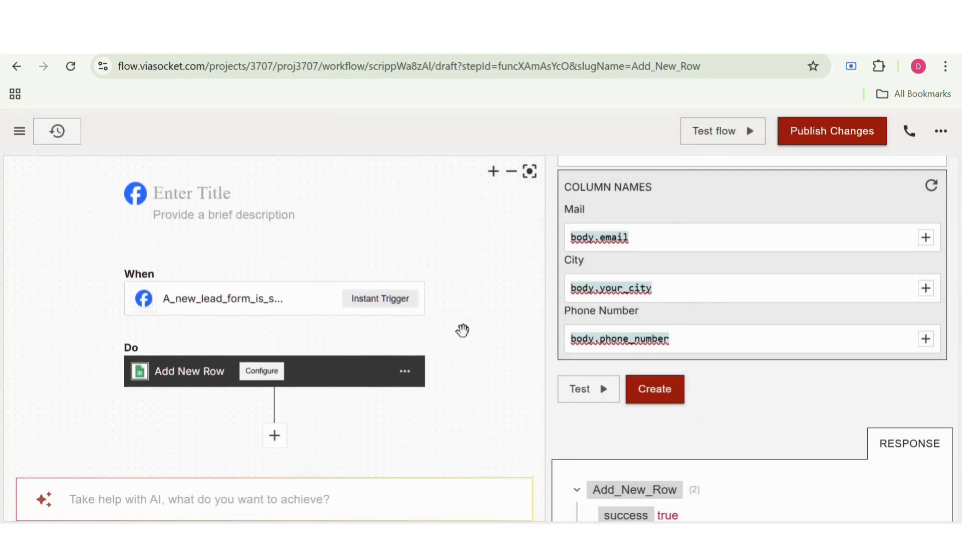
left_click(670, 403)
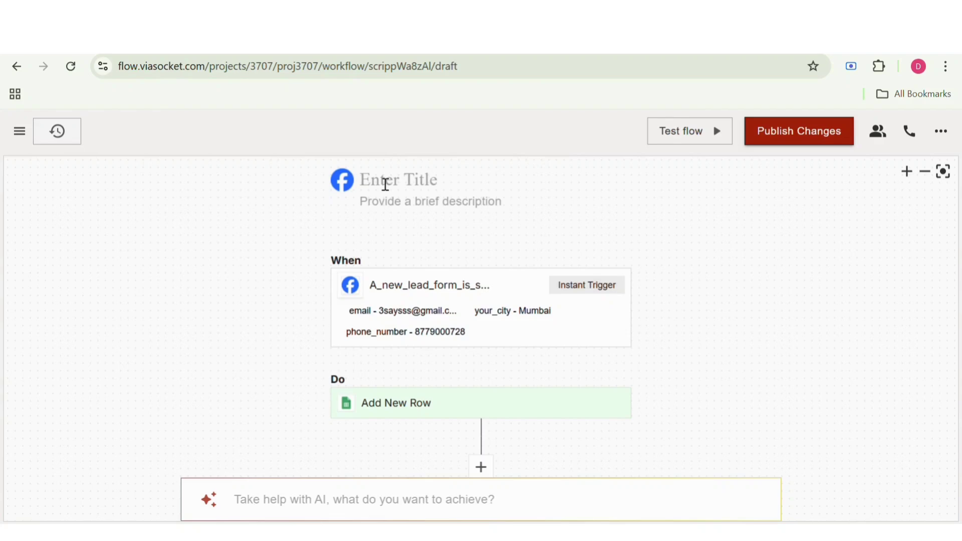
Step: Title the flow "Facebook X Sheets" and publish its changes
left_click(386, 185)
type("S")
key("BackSpace")
type("Facebook X")
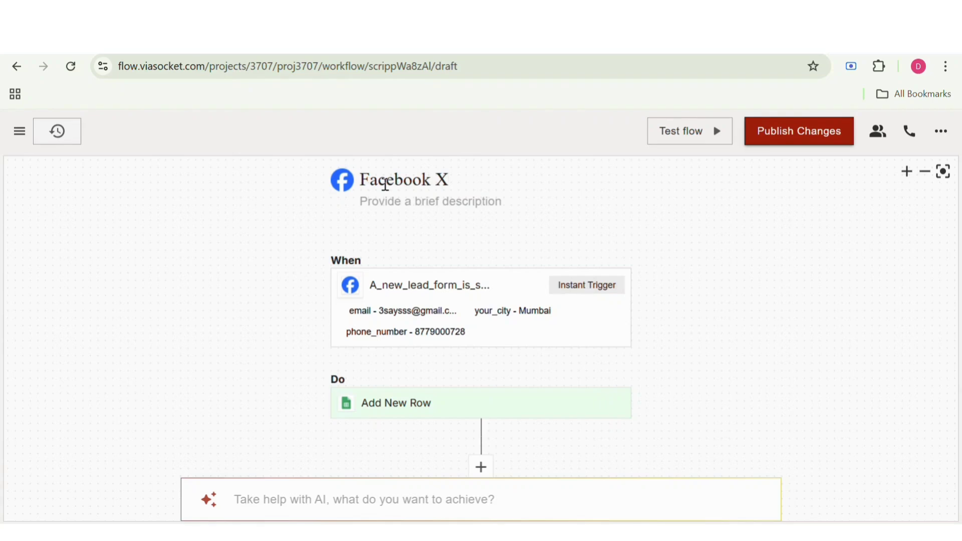
type("Sheets")
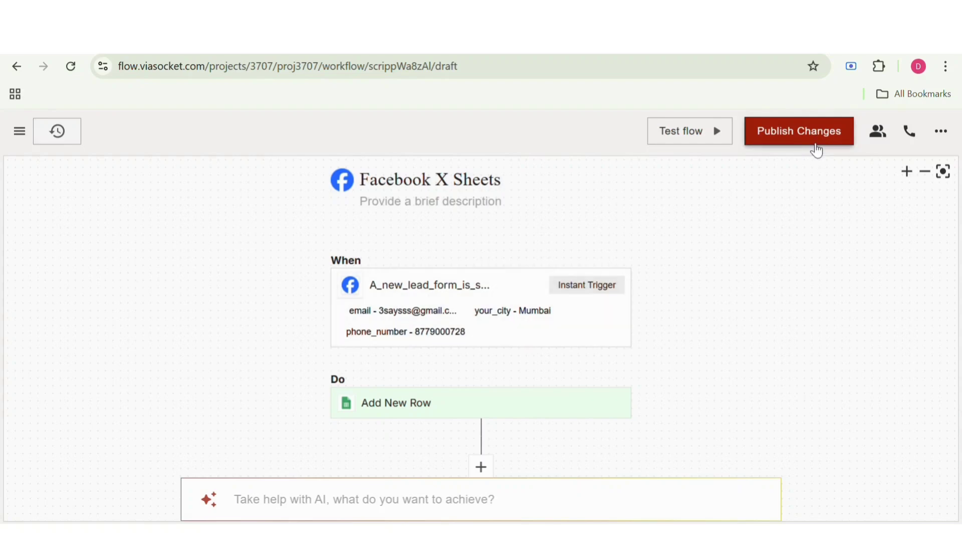
left_click(816, 142)
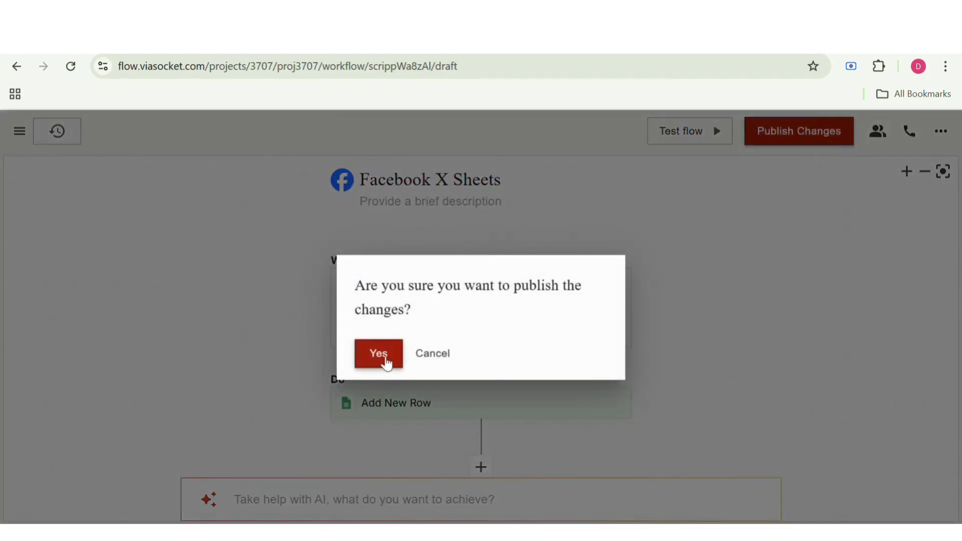
left_click(385, 356)
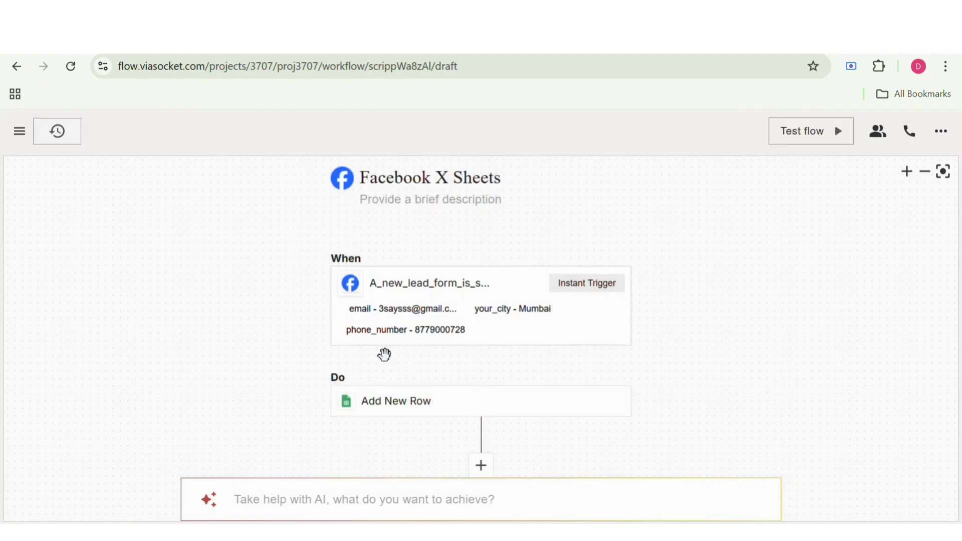
Step: Examine the lead payload logged for the "21 hours ago" run in the run history, then return to the flow editor
scroll(386, 360, "down", 2)
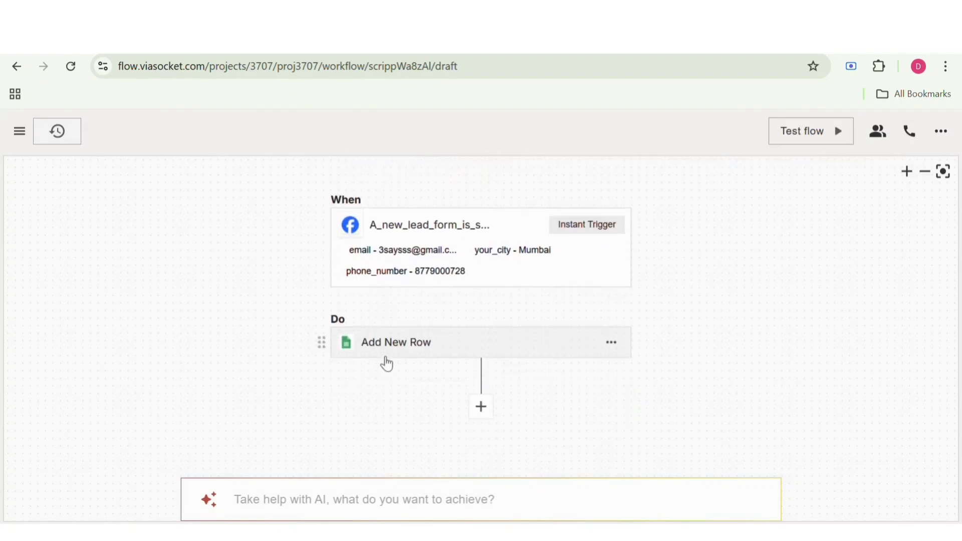
scroll(386, 360, "up", 2)
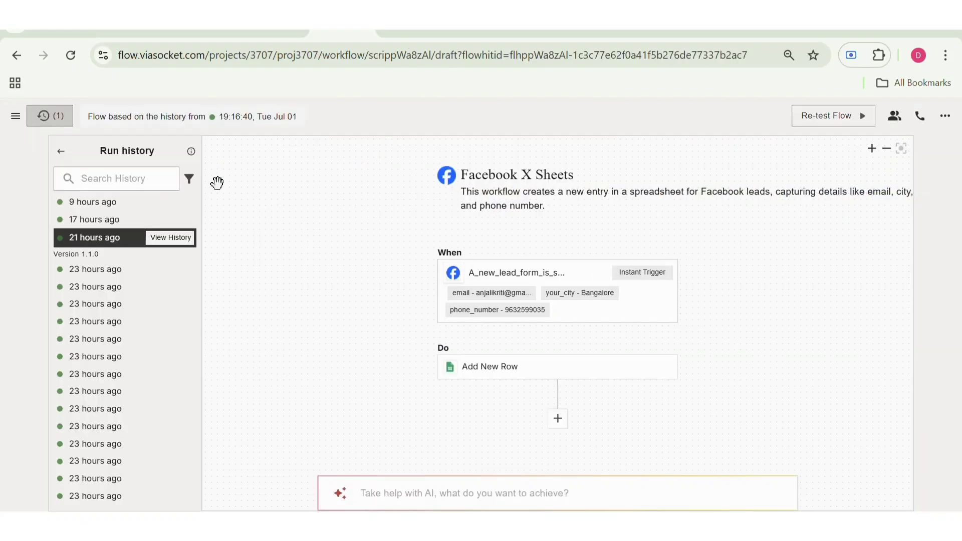
left_click(184, 239)
scroll(353, 281, "down", 1)
scroll(356, 306, "down", 6)
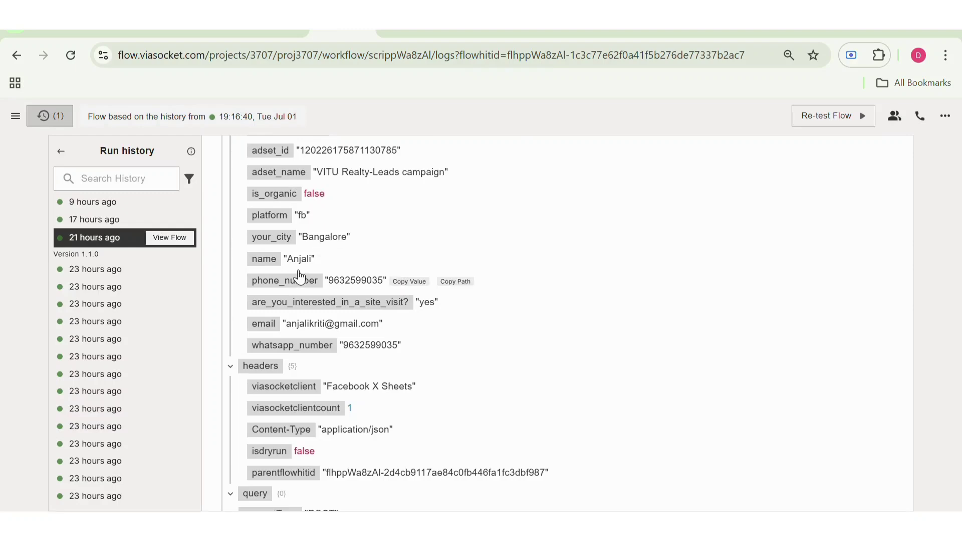
scroll(351, 276, "up", 10)
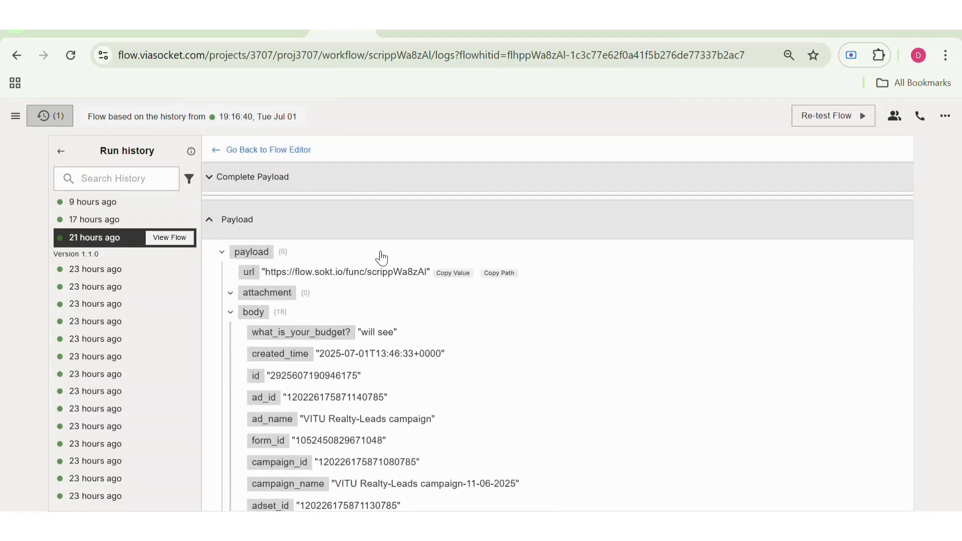
left_click(278, 149)
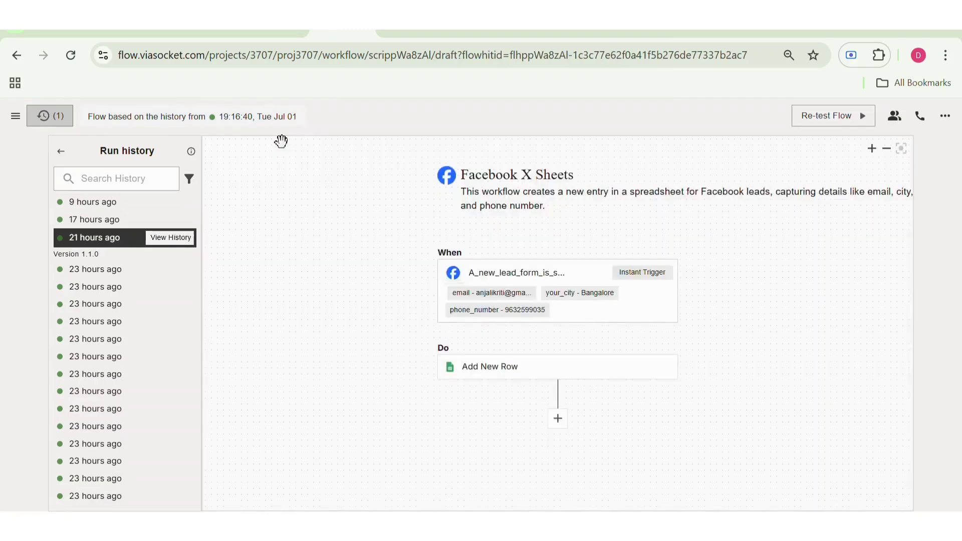
Step: Examine the lead payload logged for the "17 hours ago" run
left_click(178, 221)
left_click(180, 221)
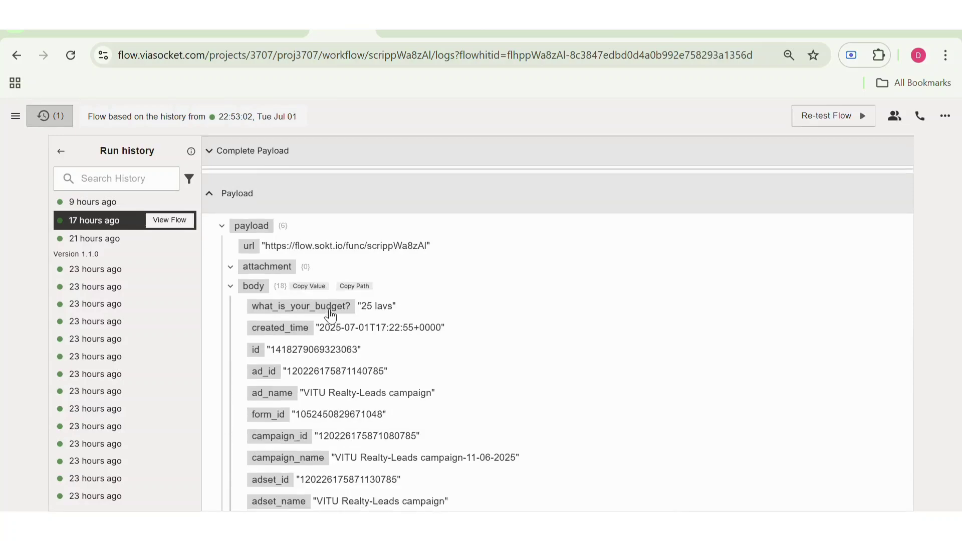
scroll(330, 316, "down", 10)
scroll(321, 313, "up", 12)
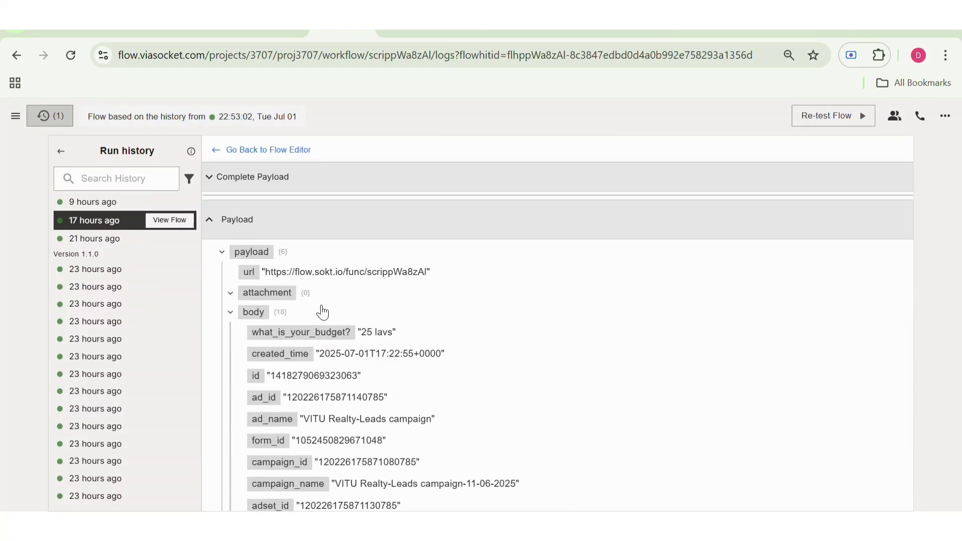
Step: Examine the "9 hours ago" run's payload, and check the lead rows in the "Facebook Leads record" spreadsheet before returning to the flow
left_click(144, 202)
scroll(293, 283, "down", 5)
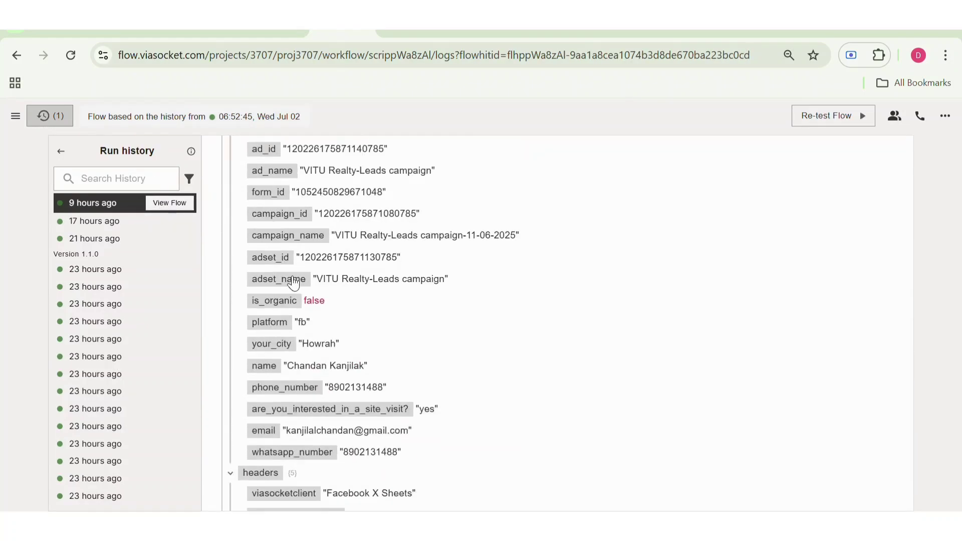
scroll(294, 284, "up", 6)
left_click(172, 203)
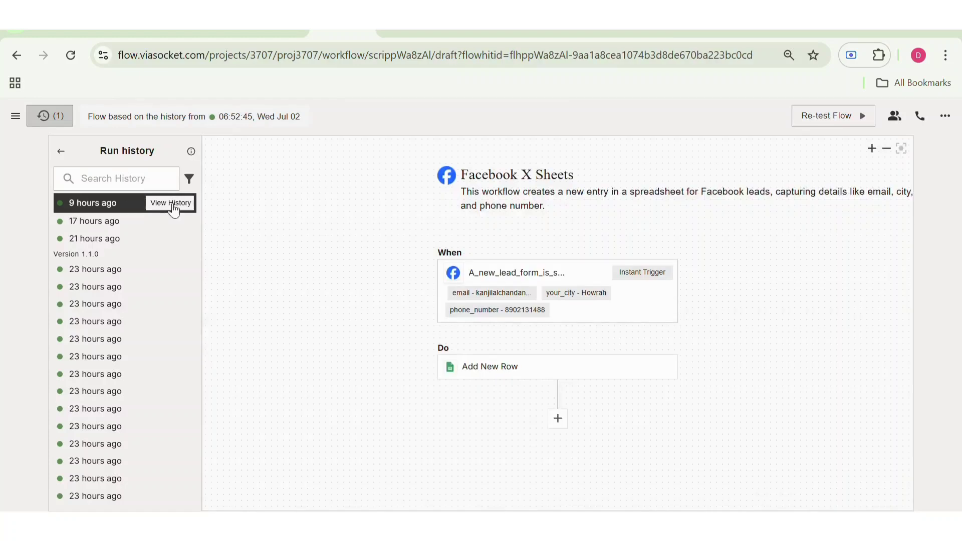
left_click(762, 32)
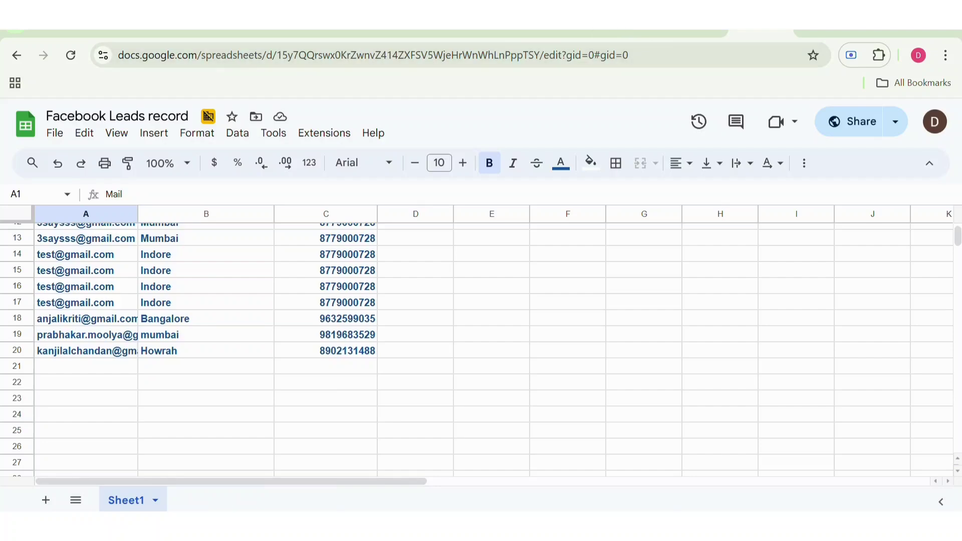
left_click(346, 30)
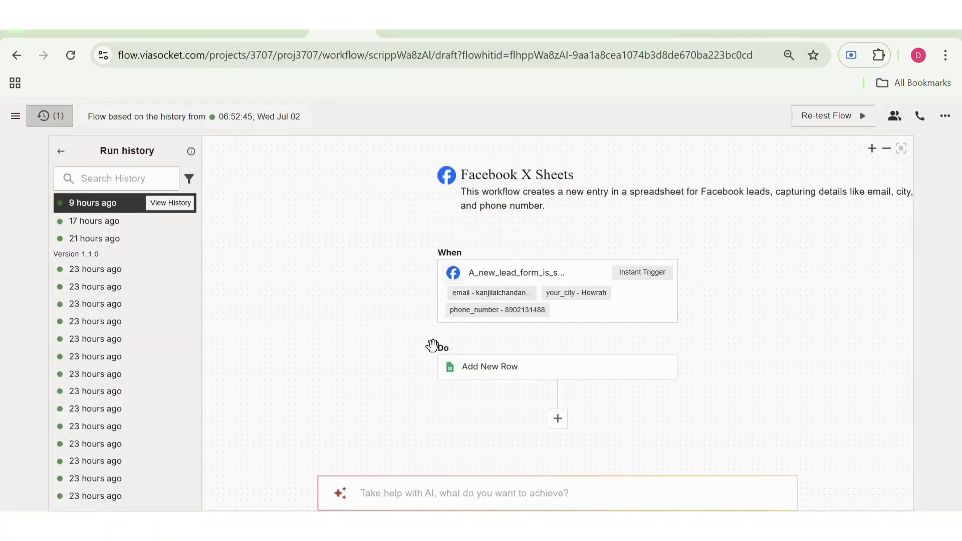